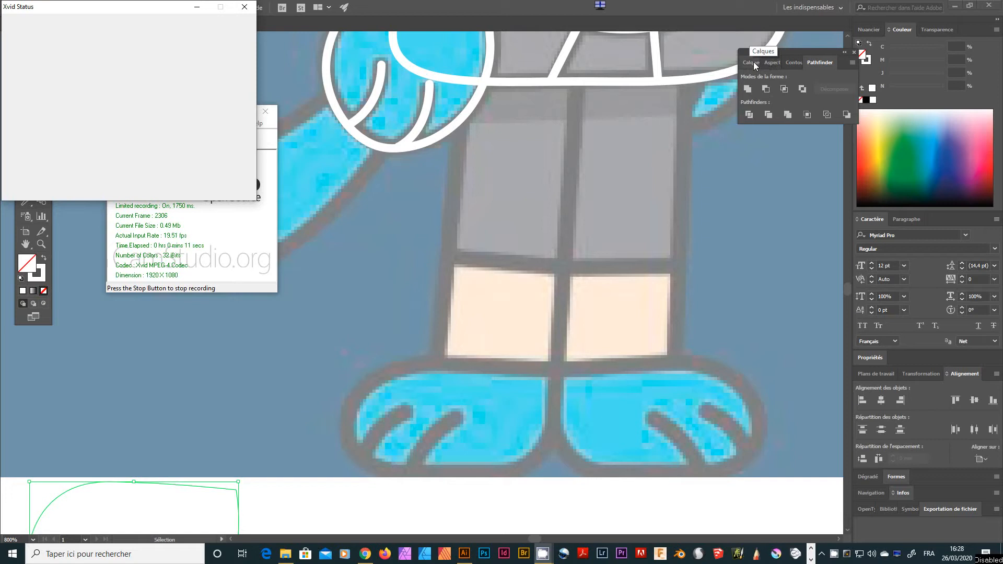
Step: Create a new layer named jambes between the corps and tete layers, and lock the corps layer
click(305, 121)
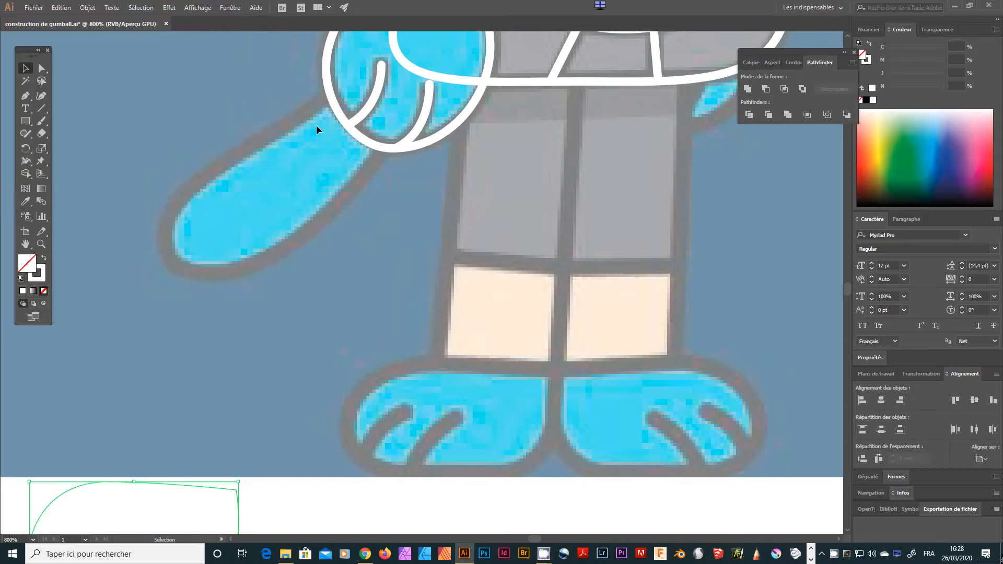
click(750, 62)
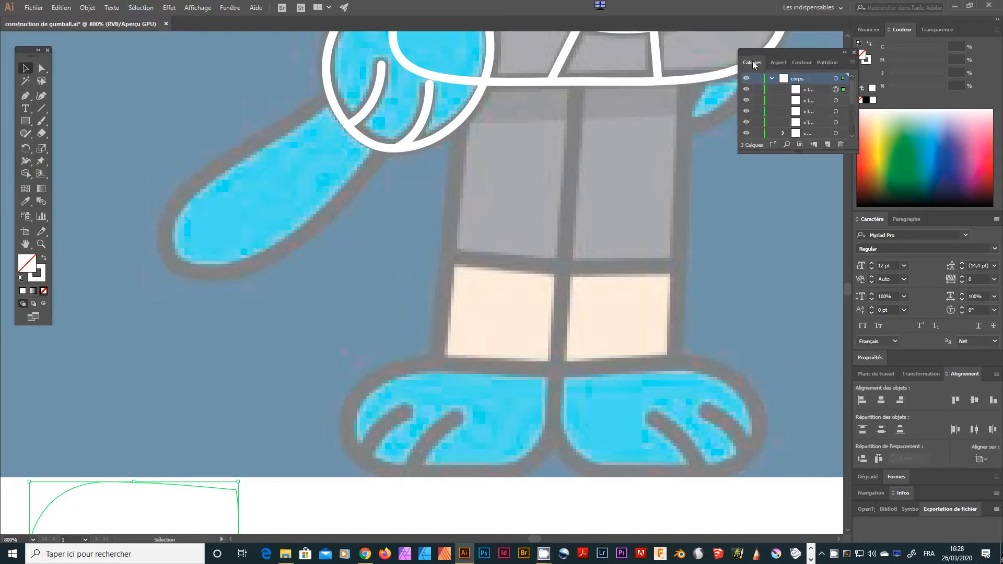
click(772, 80)
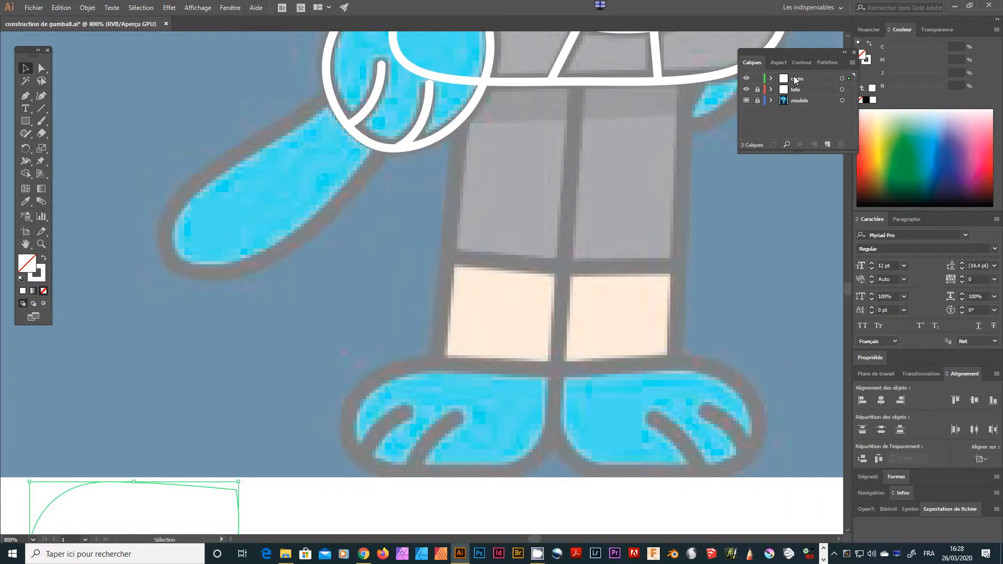
click(799, 90)
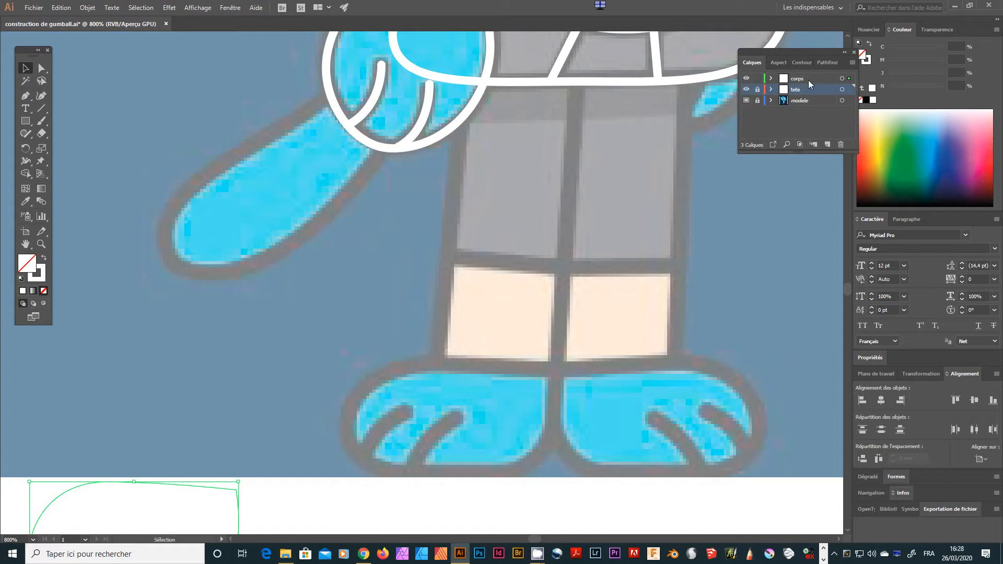
click(825, 145)
text(jambes)
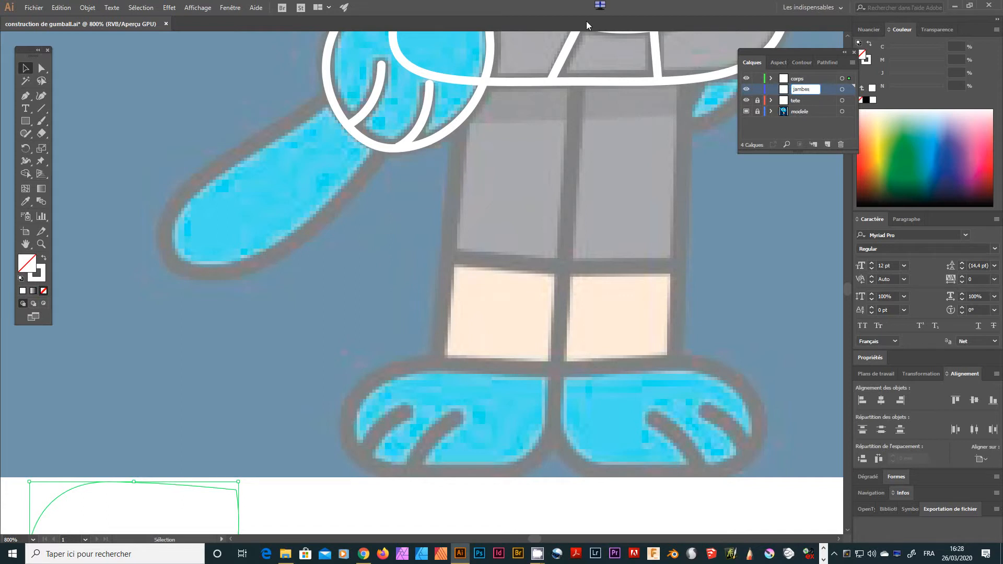
key(Return)
click(758, 78)
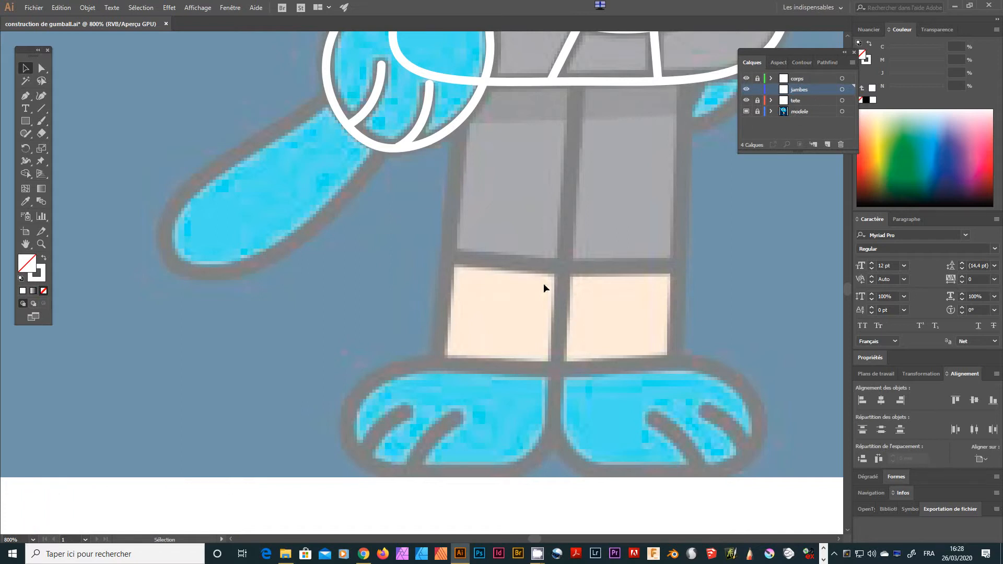
Step: Draw an ellipse over the left foot of the model and add an anchor point on its upper-left curve
scroll(588, 211, down, 3)
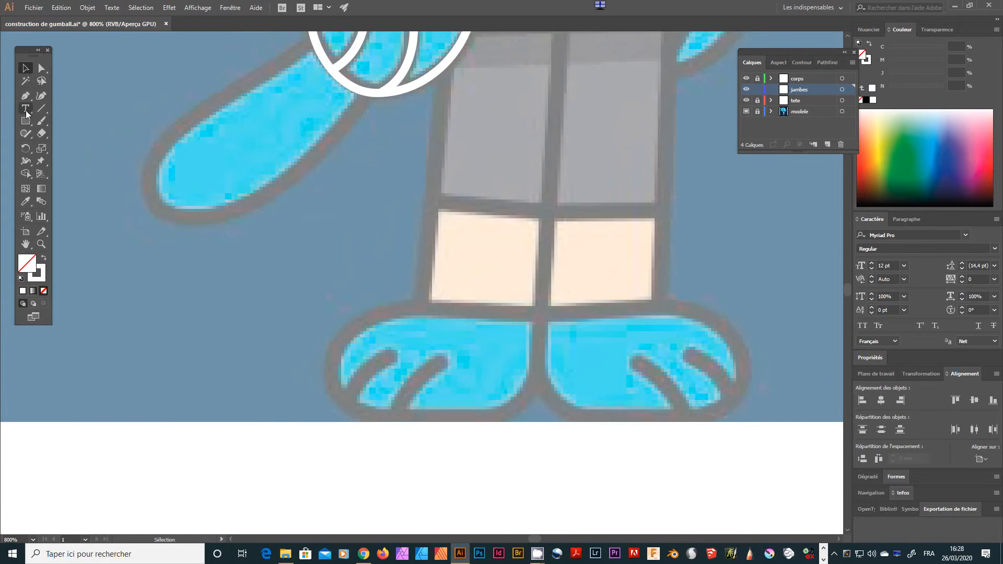
click(27, 121)
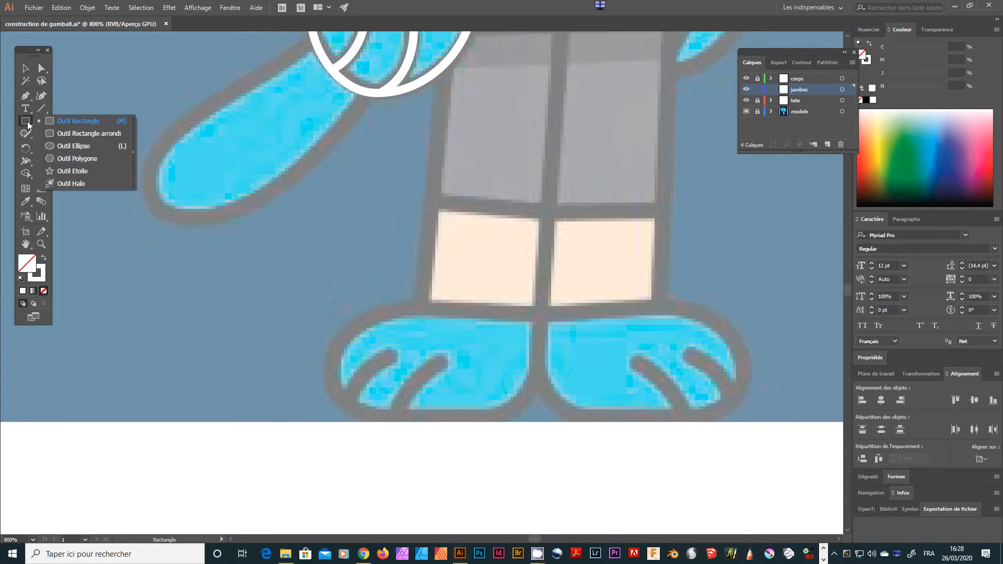
click(68, 144)
mouse_move(356, 300)
mouse_down()
mouse_move(466, 402)
mouse_move(541, 414)
mouse_move(525, 422)
mouse_up()
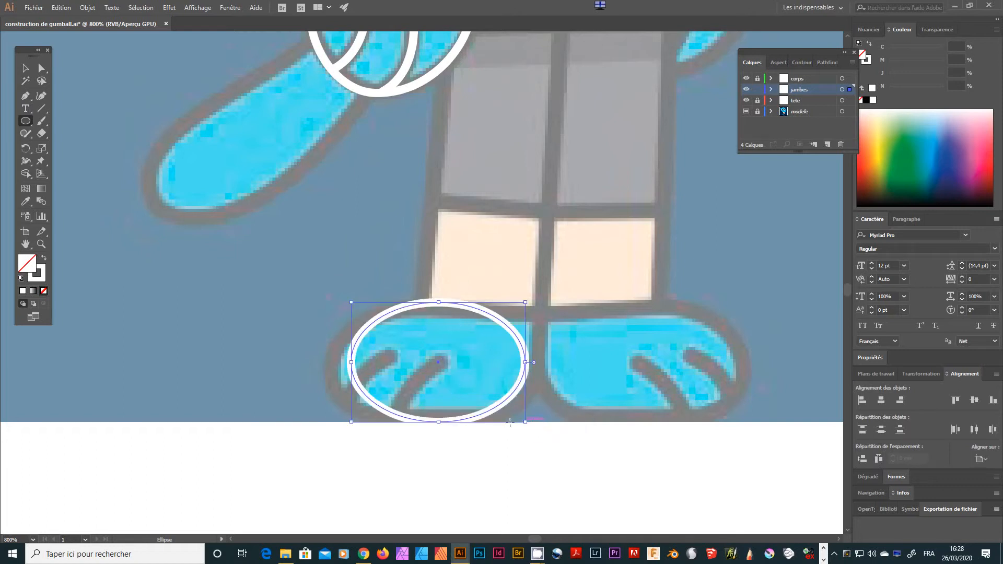
click(27, 95)
click(367, 331)
Step: Reshape the left side of the ellipse with Direct Selection, pulling its anchor points and handle outward to follow the foot's rounded outer edge
click(42, 67)
click(354, 251)
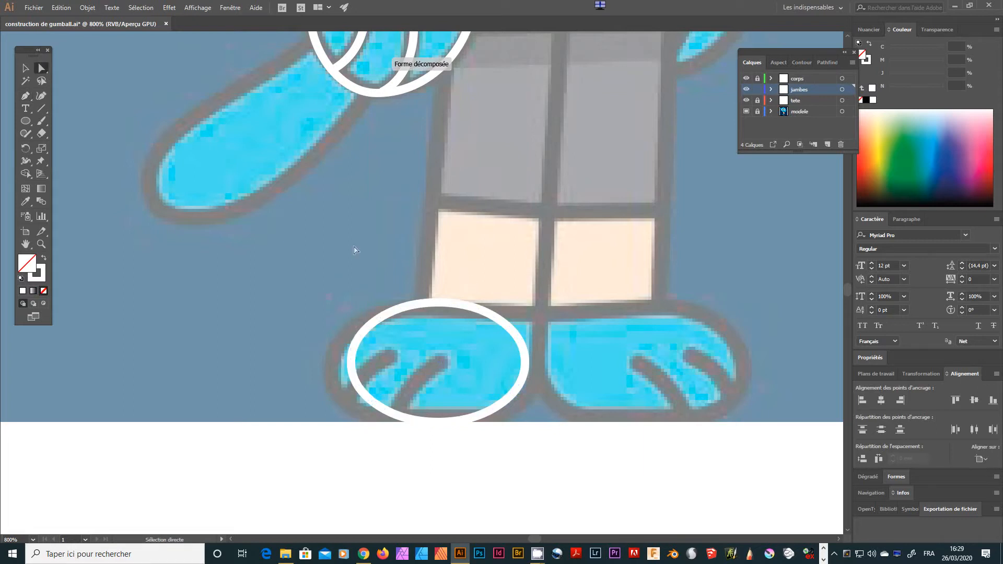
click(390, 315)
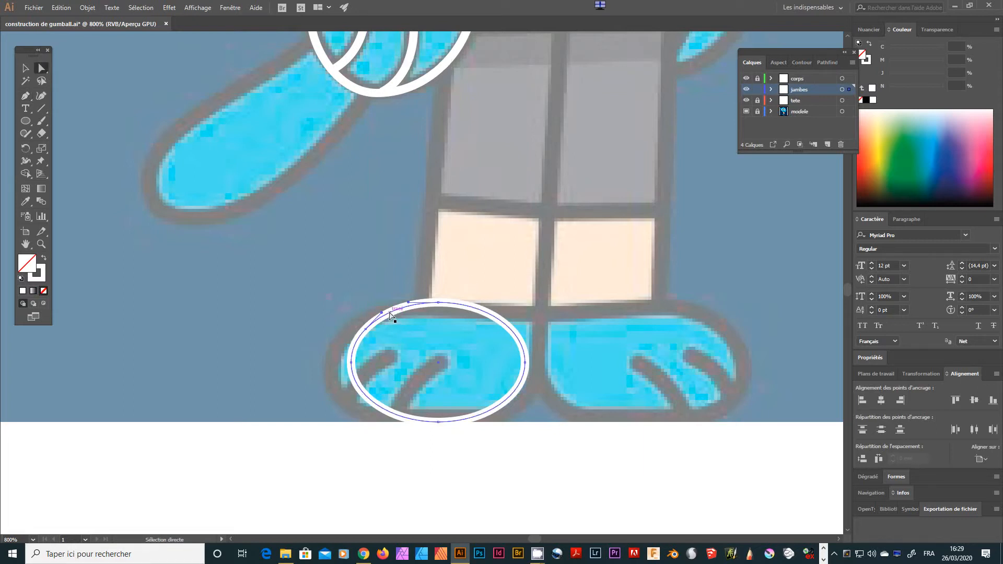
drag(351, 362, 332, 386)
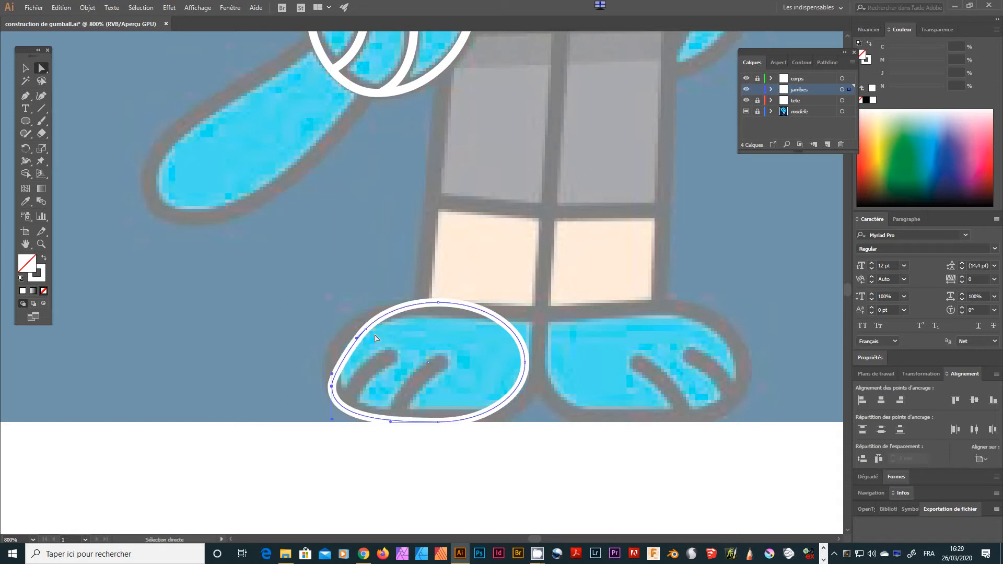
drag(370, 329, 350, 324)
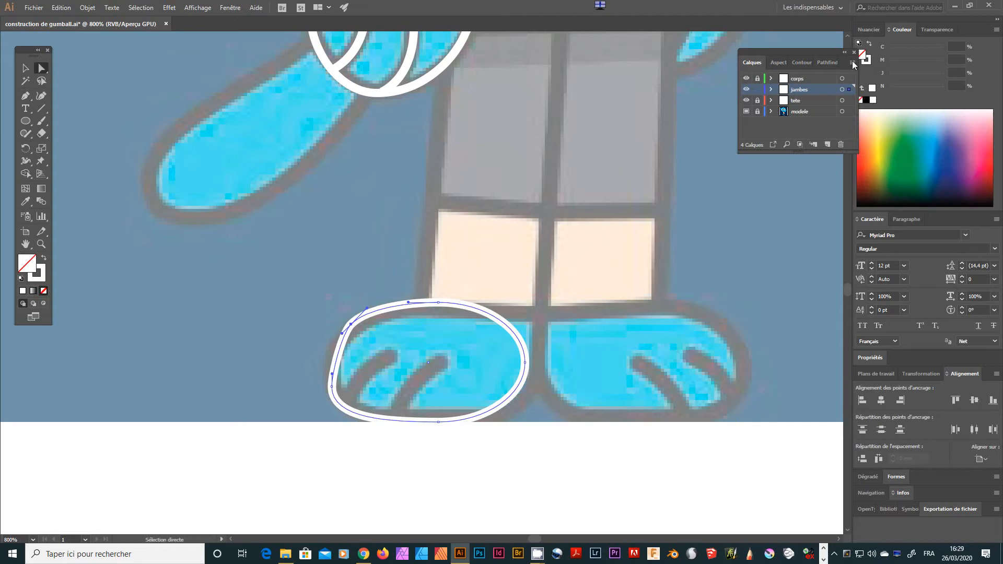
drag(333, 366, 324, 363)
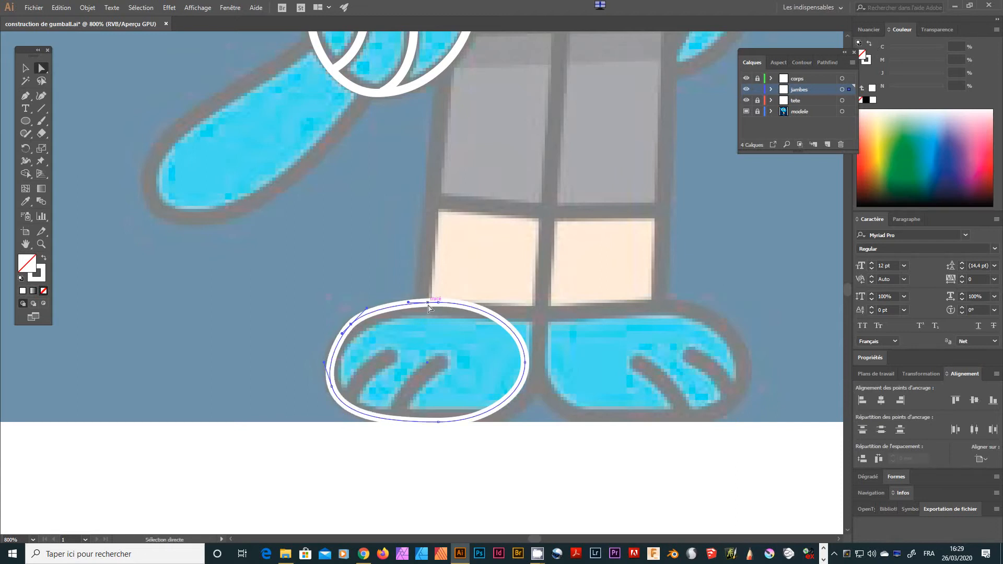
Step: Reposition the foot outline's top and right anchor points and lengthen the right point's upper handle to square off the inner corner
drag(438, 303, 450, 312)
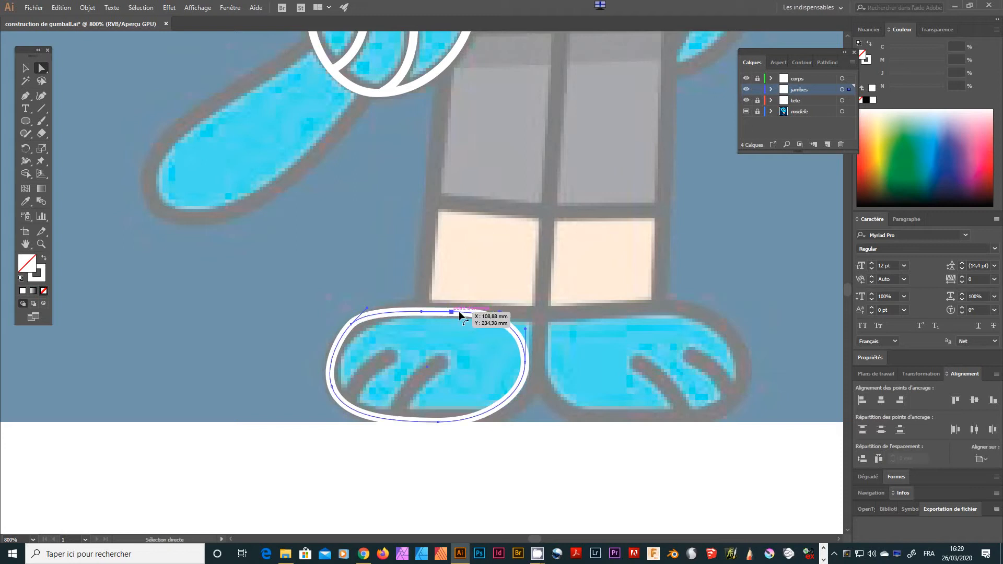
drag(525, 361, 542, 358)
drag(545, 318, 547, 280)
drag(451, 313, 450, 305)
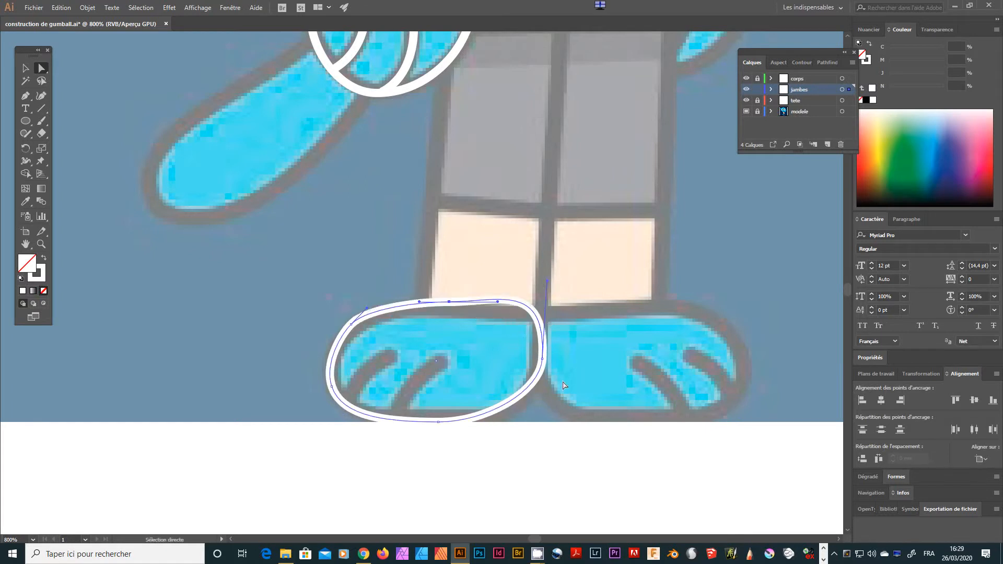
Step: Raise the outline's bottom edge, square its lower-right corner, move the right anchor inward and flatten the top edge to match the foot
drag(437, 425, 435, 411)
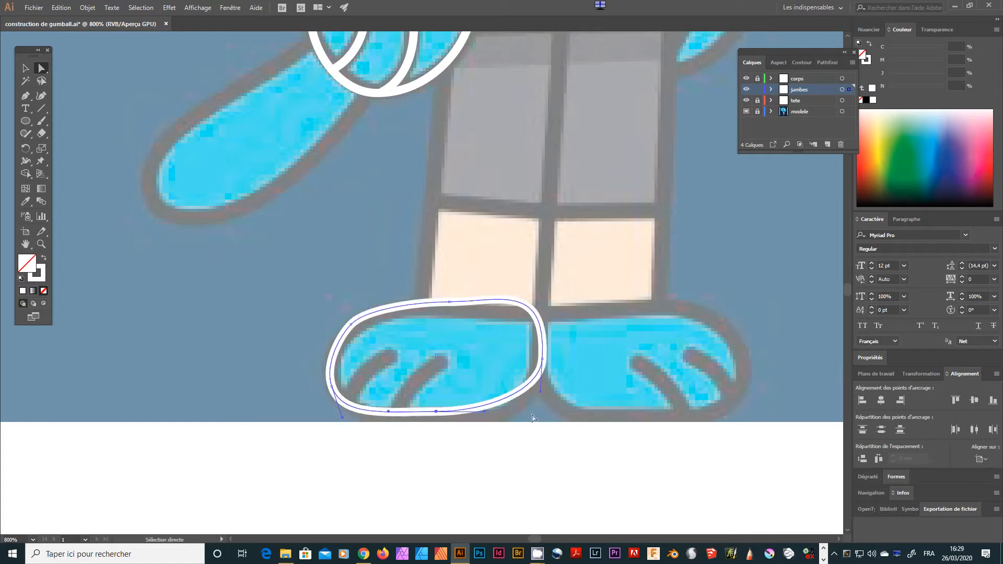
drag(540, 389, 537, 416)
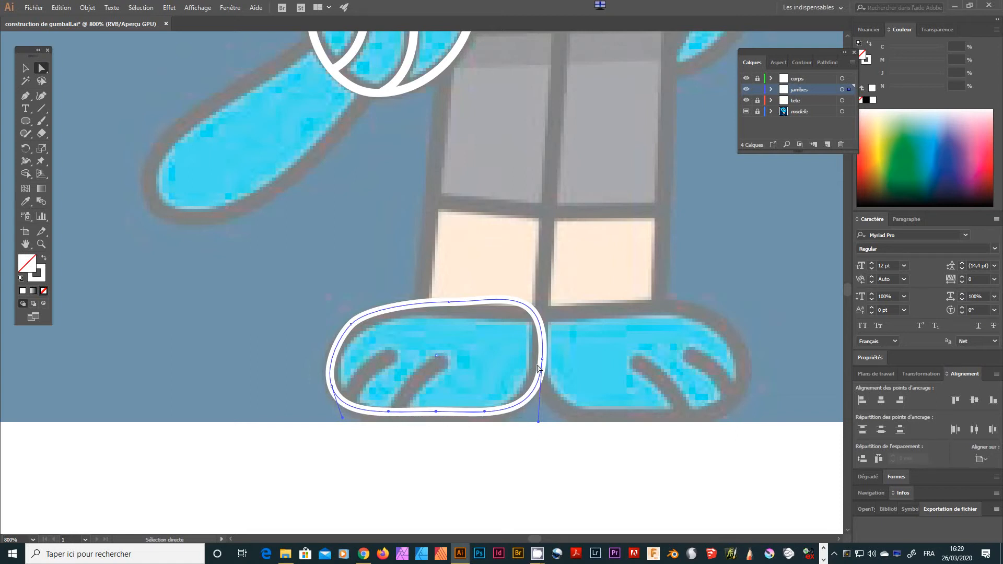
drag(542, 359, 536, 356)
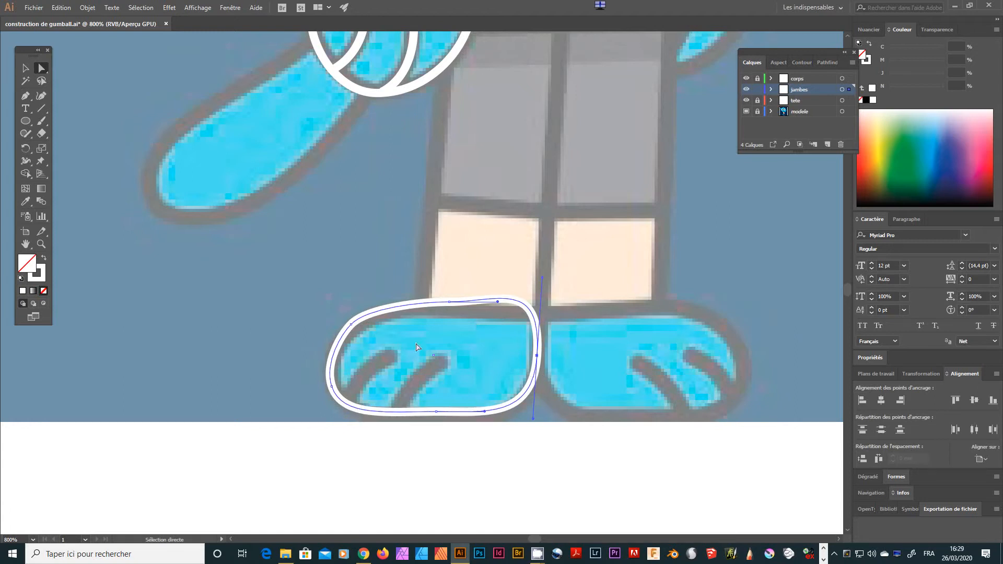
mouse_move(451, 308)
mouse_down()
mouse_move(468, 299)
mouse_move(452, 297)
mouse_move(460, 312)
mouse_up()
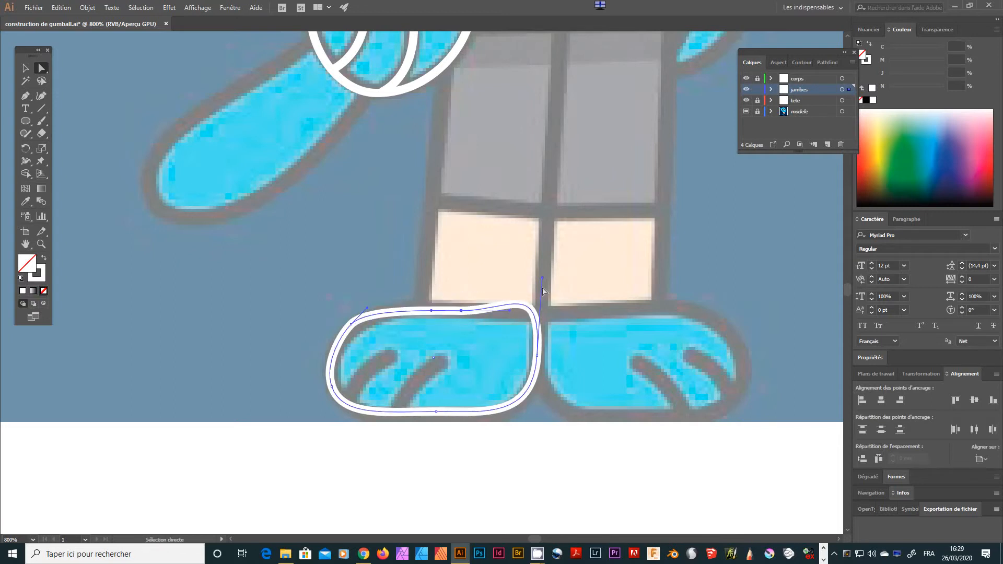
drag(542, 278, 537, 309)
click(399, 347)
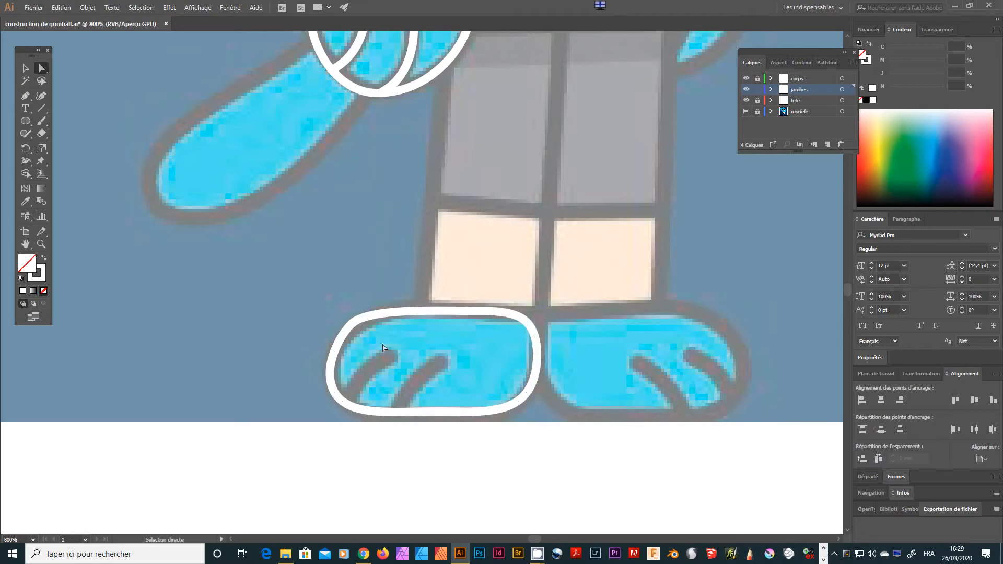
Step: Refine the foot outline by rounding the upper-left curve, sloping the top edge and adjusting the right and bottom anchor points
click(372, 316)
drag(368, 308, 383, 296)
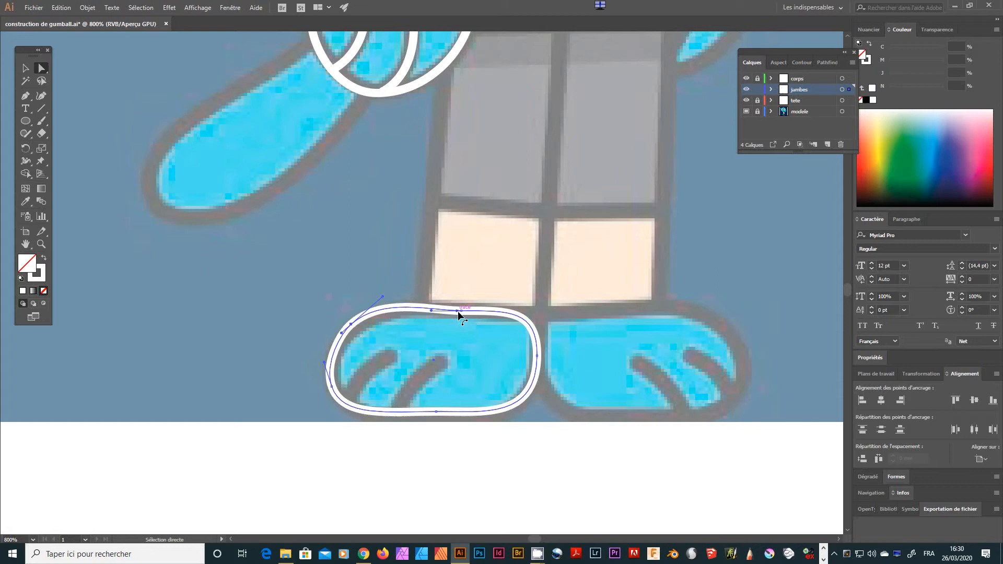
click(461, 311)
drag(429, 310, 425, 304)
click(426, 317)
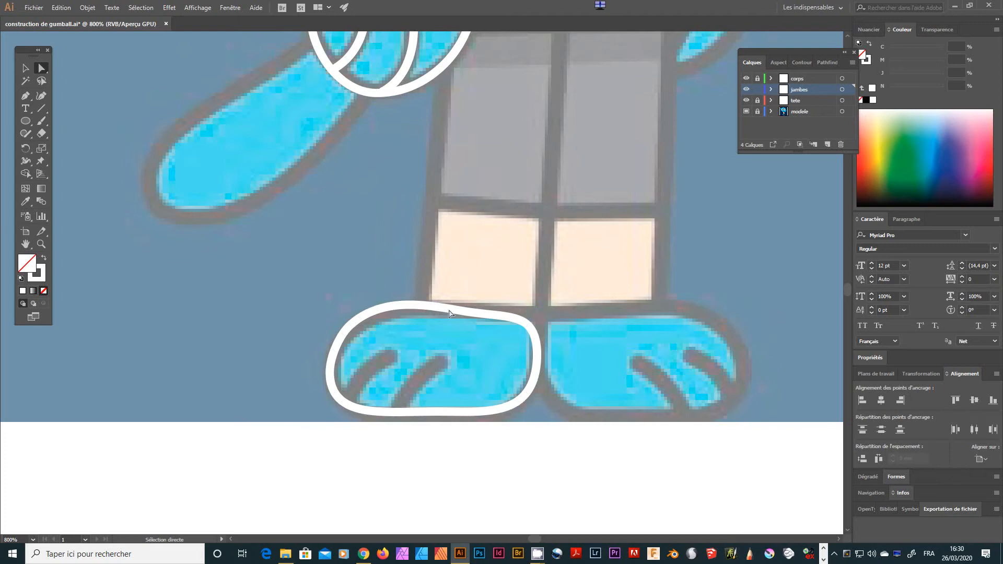
drag(537, 355, 534, 355)
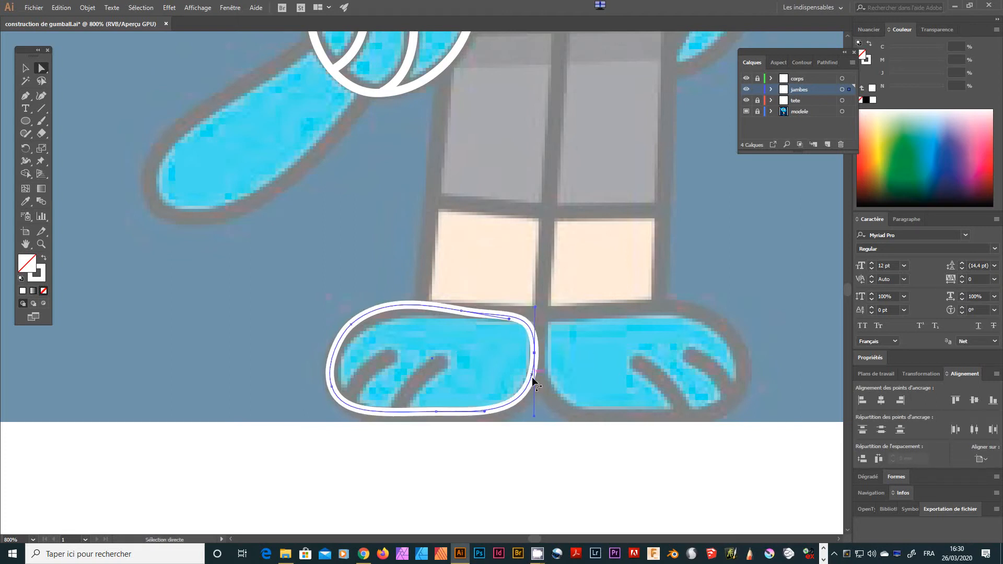
mouse_move(484, 413)
mouse_down()
mouse_move(503, 408)
mouse_move(431, 412)
mouse_up()
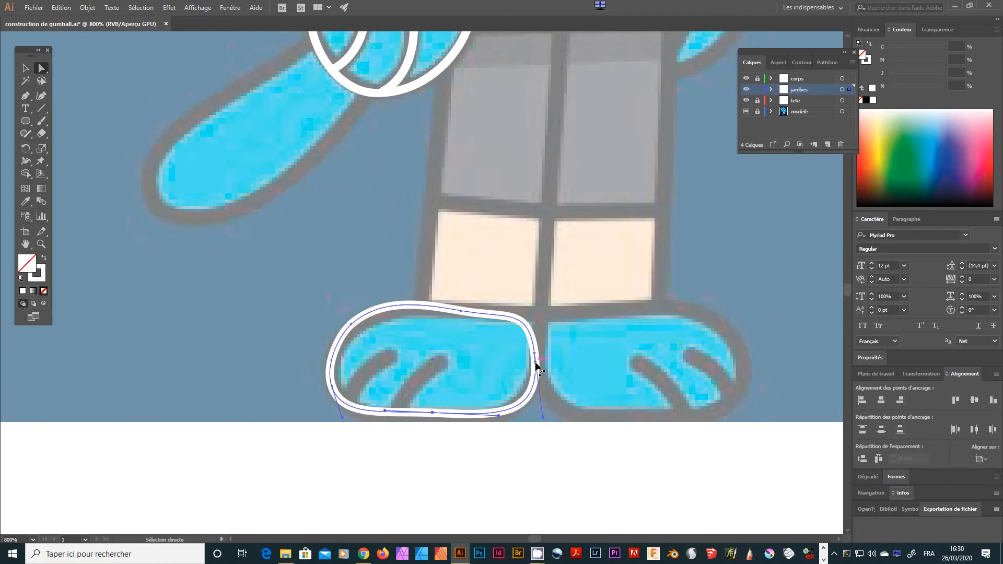
Step: Draw a tall rectangle over the left leg, from the waistband down into the foot outline
scroll(496, 239, up, 3)
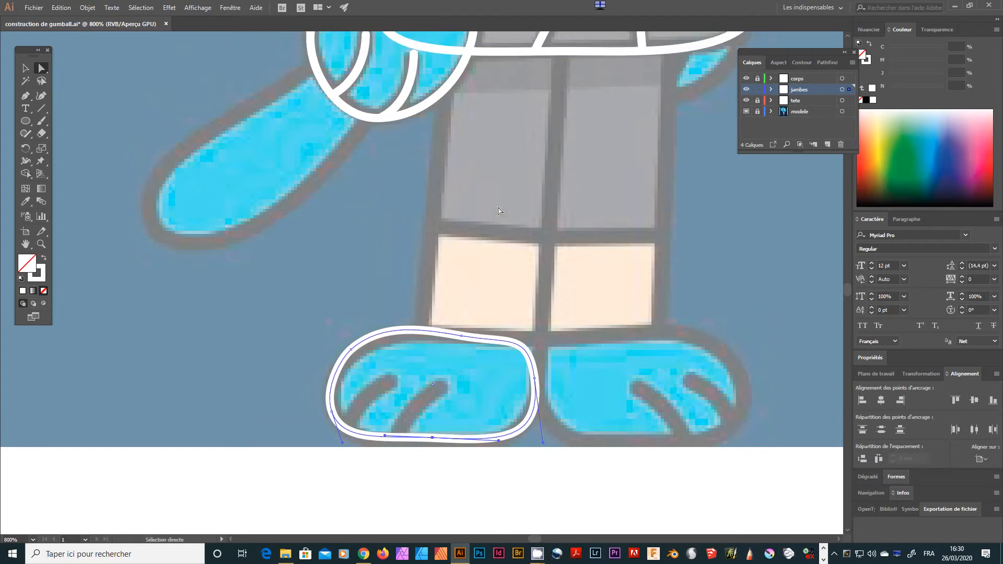
drag(24, 123, 86, 117)
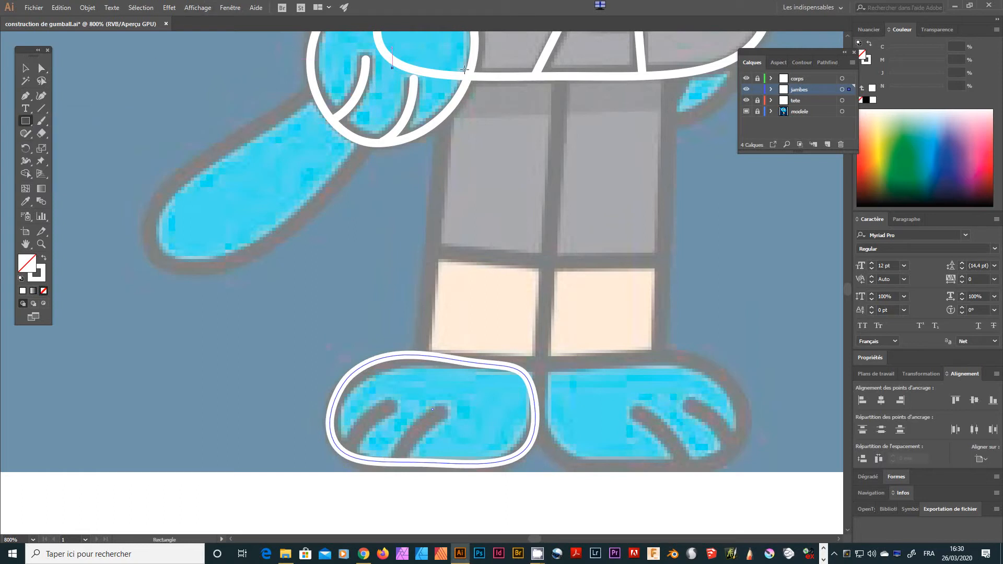
drag(444, 67, 536, 397)
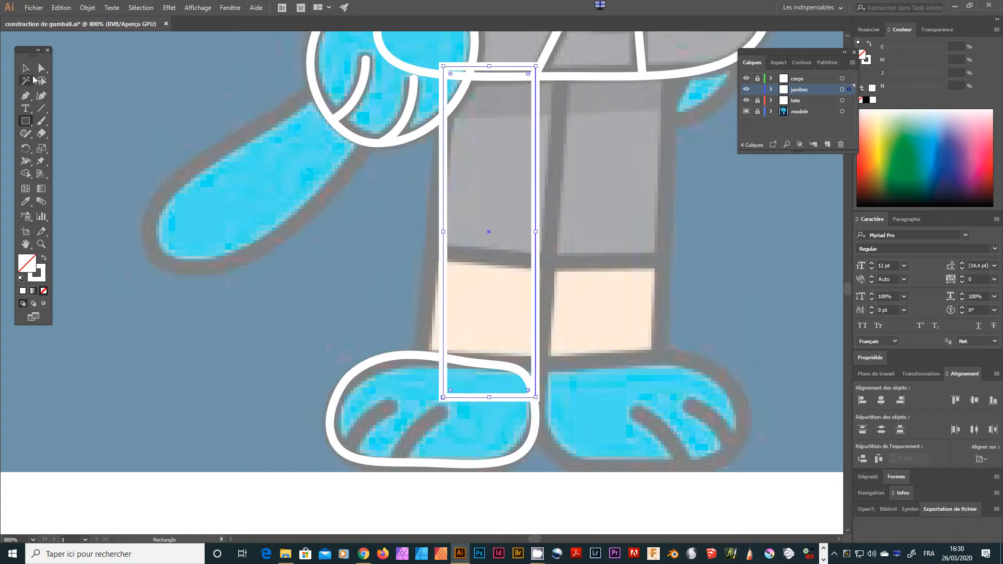
Step: Move the rectangle's two lower corners and its upper-right corner so its sides follow the slant of the left leg
click(41, 70)
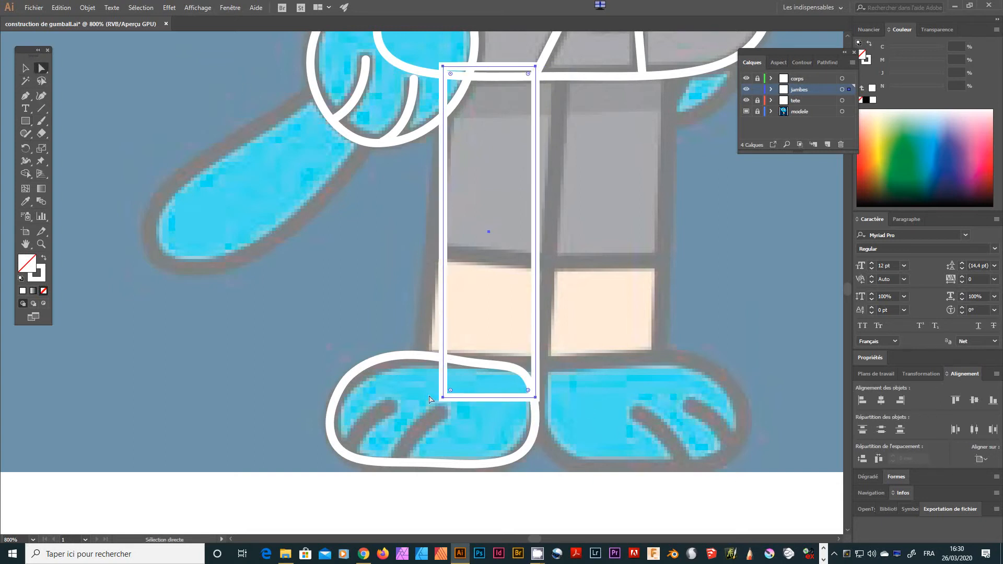
click(454, 432)
drag(443, 398, 419, 374)
drag(535, 397, 538, 410)
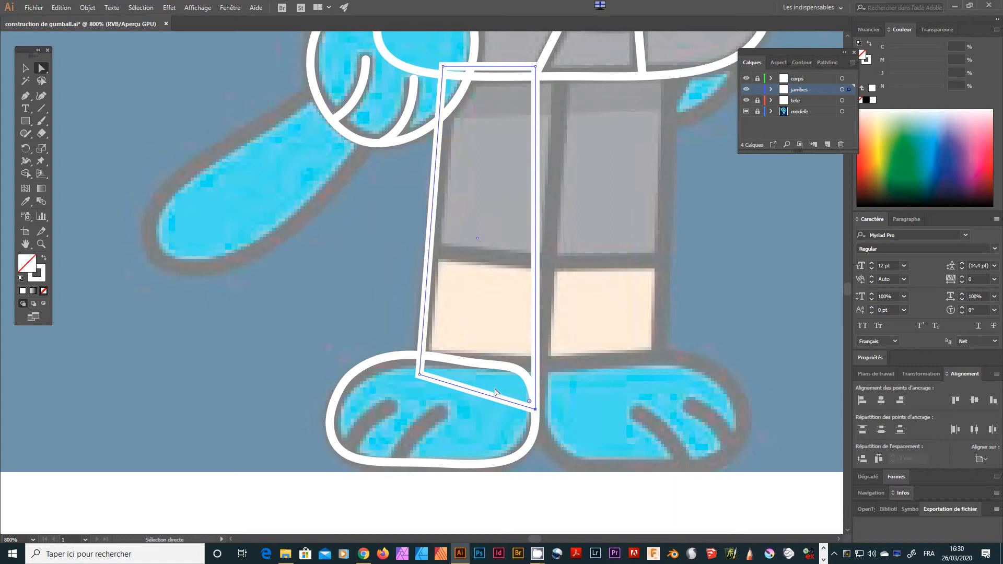
scroll(495, 392, up, 2)
drag(535, 117, 561, 110)
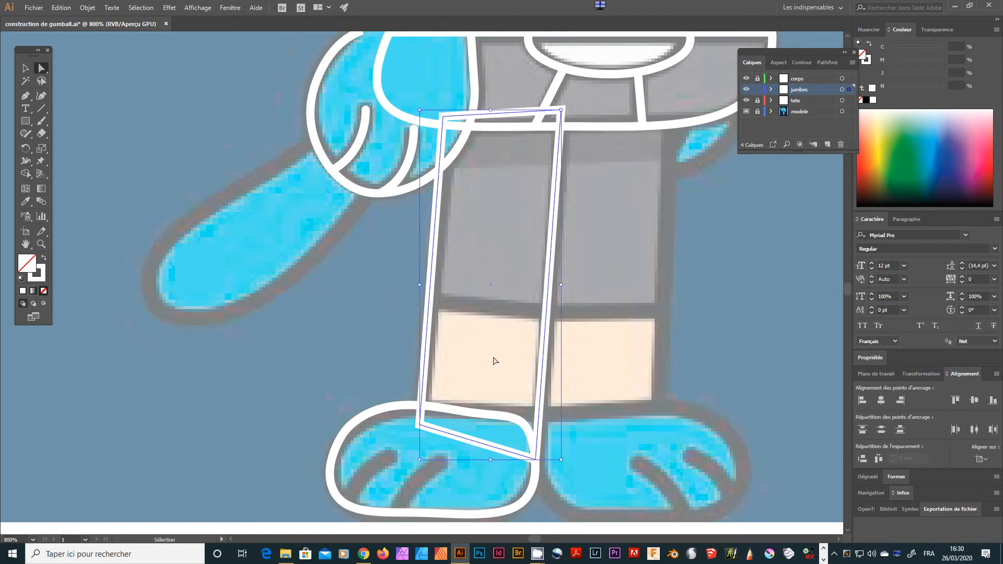
Step: Nudge the lower-left corner of the leg shape slightly inward inside the foot outline
key(ctrl+plus)
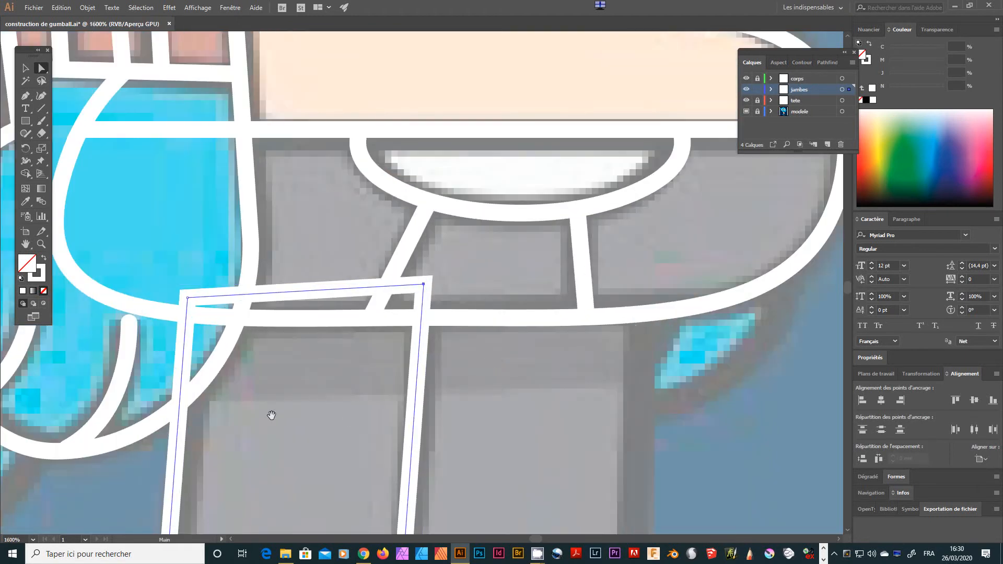
scroll(493, 361, down, 10)
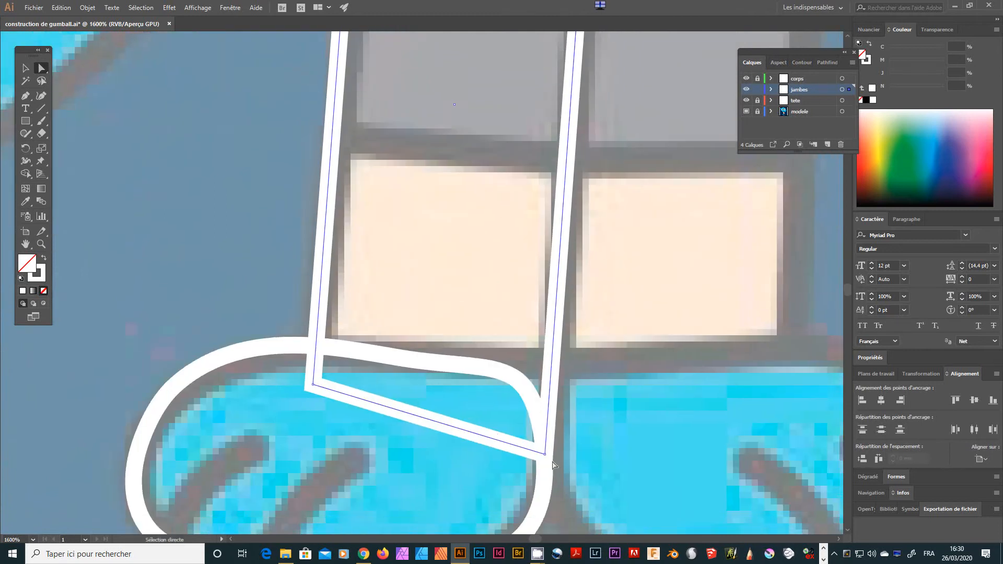
drag(403, 187, 403, 316)
drag(486, 137, 450, 158)
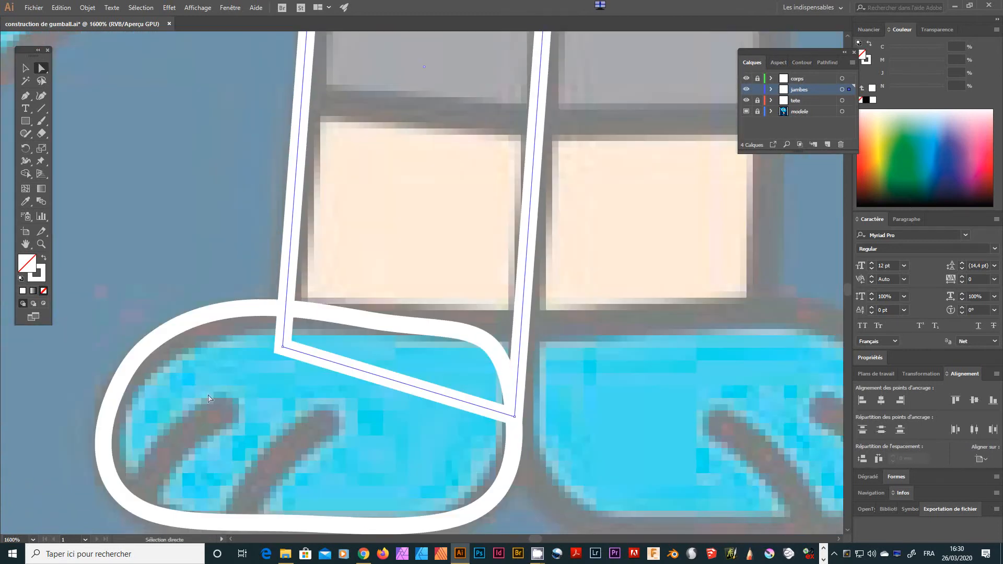
drag(283, 347, 288, 345)
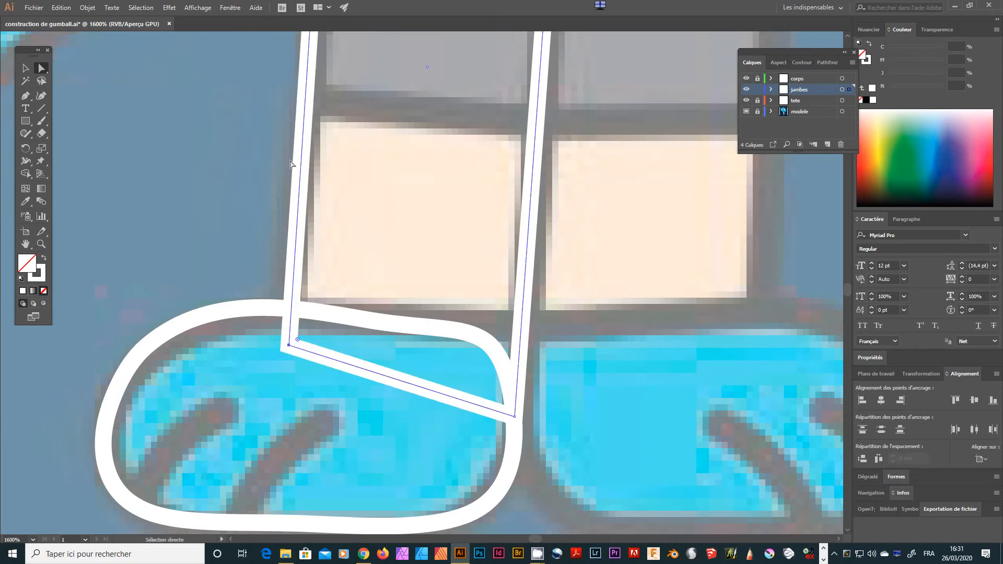
Step: Draw a straight line across the left leg with the Pen tool along the trouser hem, extending past both sides
drag(539, 145, 599, 306)
click(25, 96)
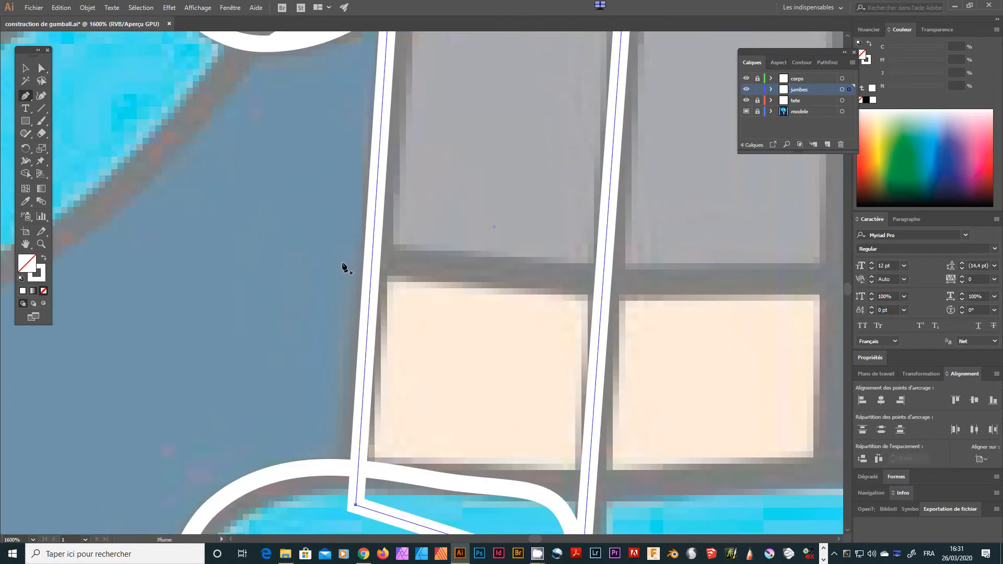
click(342, 255)
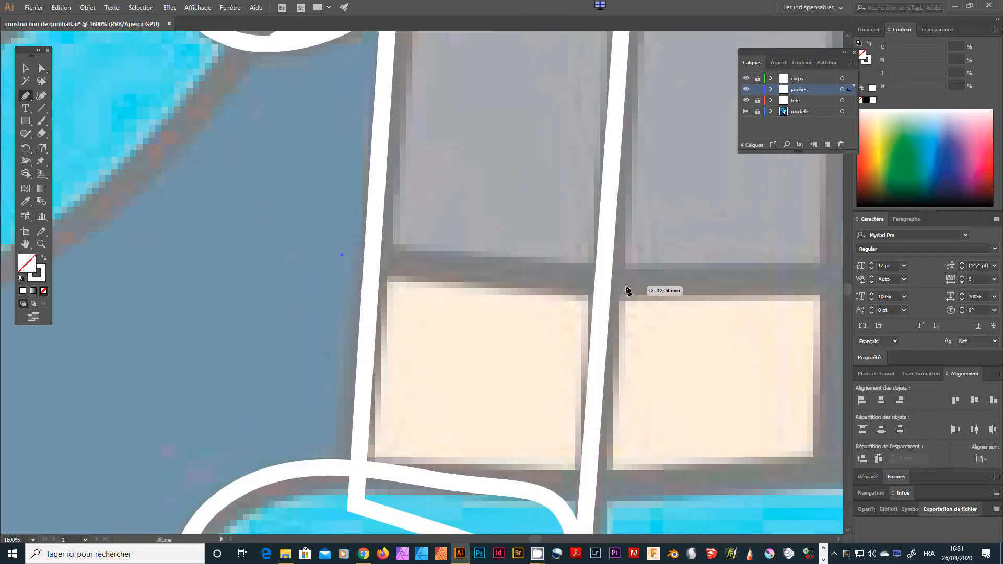
click(625, 286)
click(25, 69)
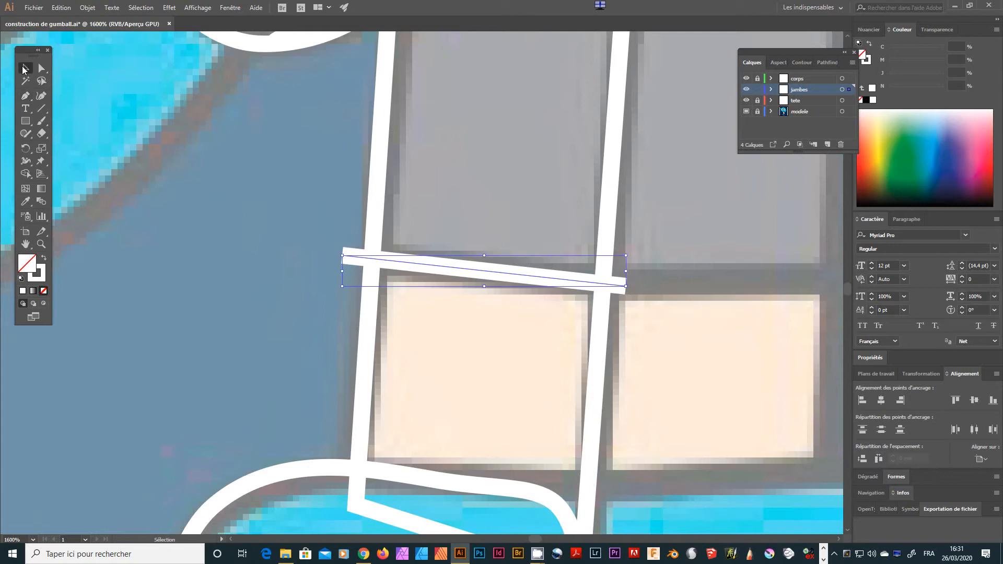
key(ctrl+minus)
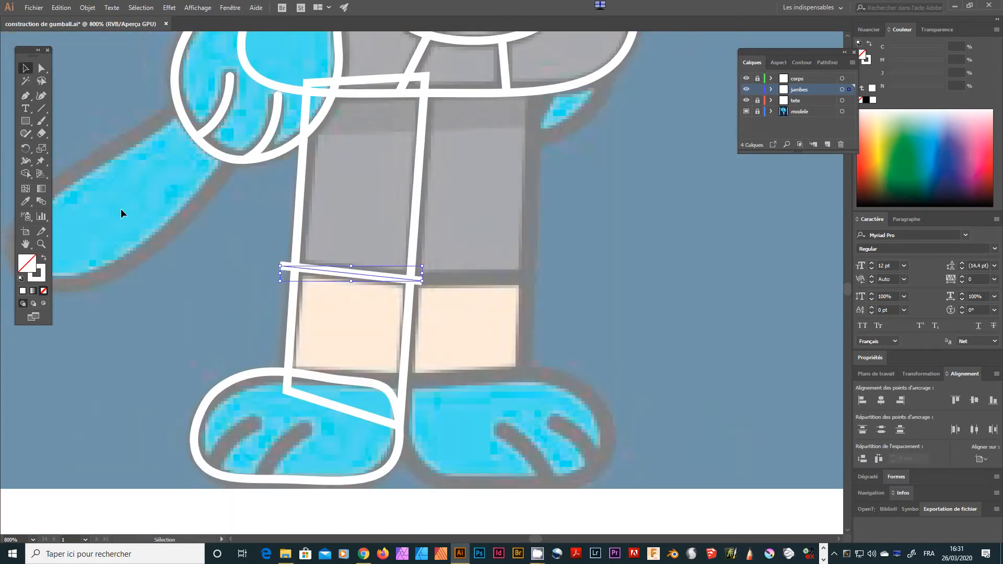
click(199, 224)
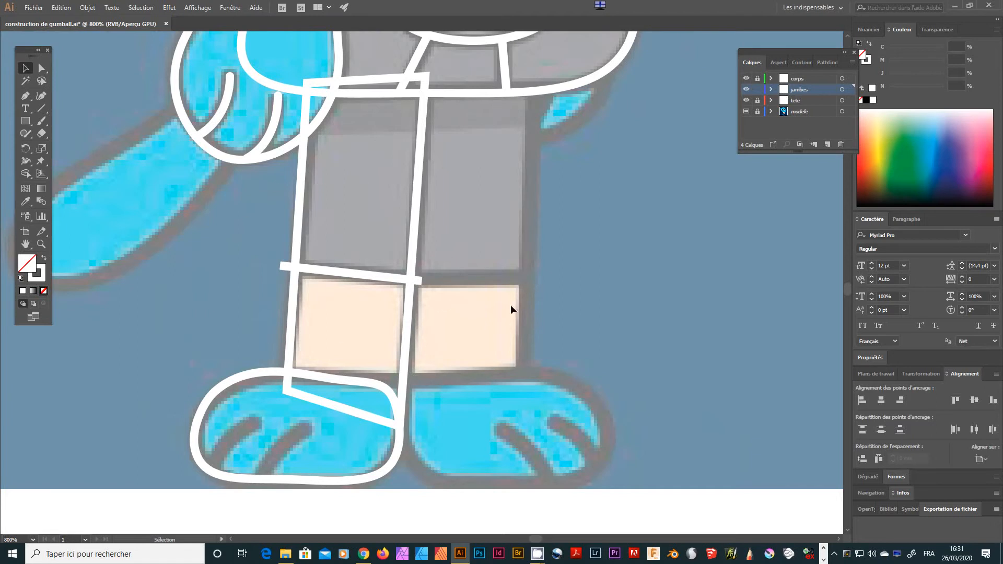
Step: Try to divide the leg shape along the hem line with Pathfinder Divide
click(414, 264)
shift+click(331, 271)
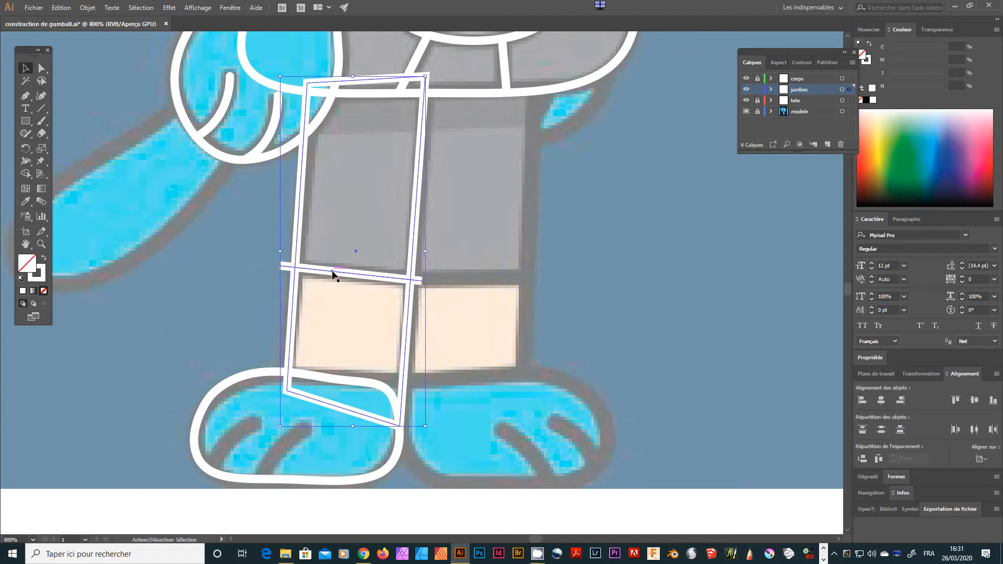
click(827, 62)
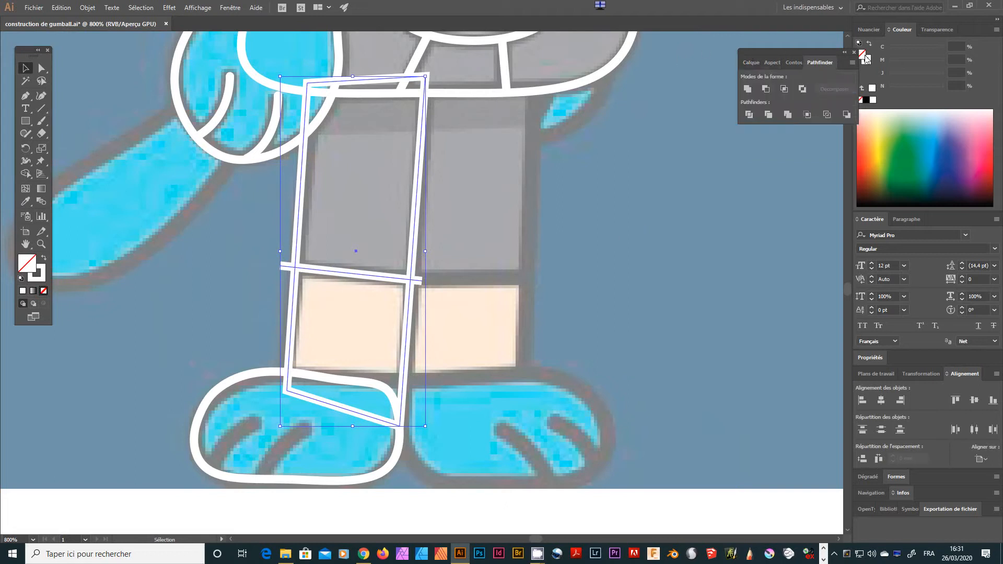
click(751, 115)
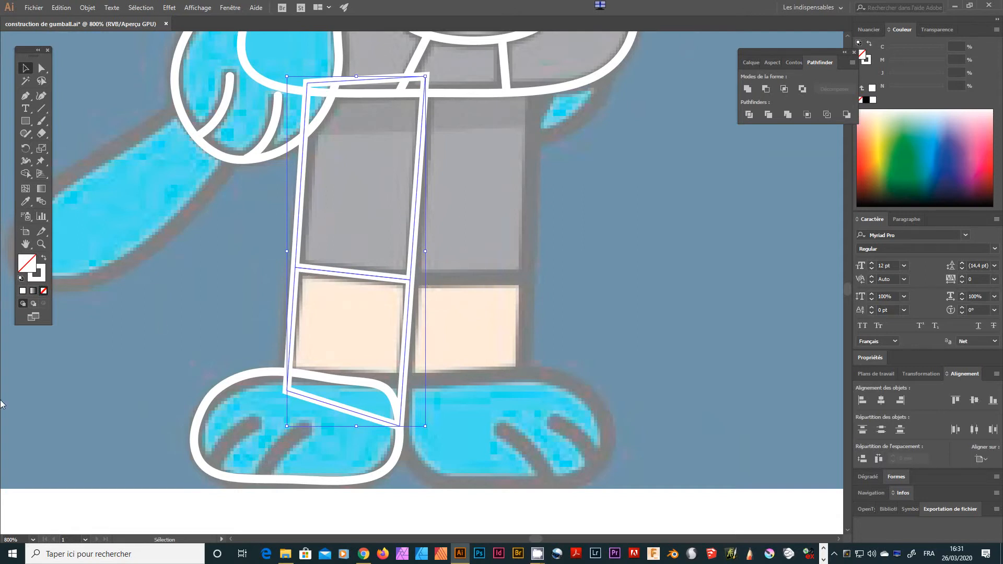
click(252, 296)
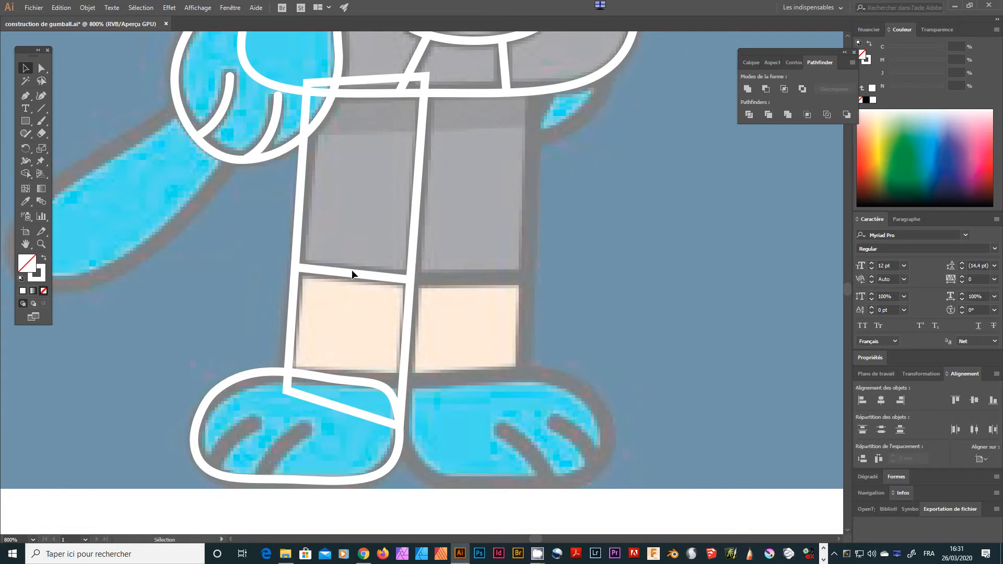
key(a)
click(324, 272)
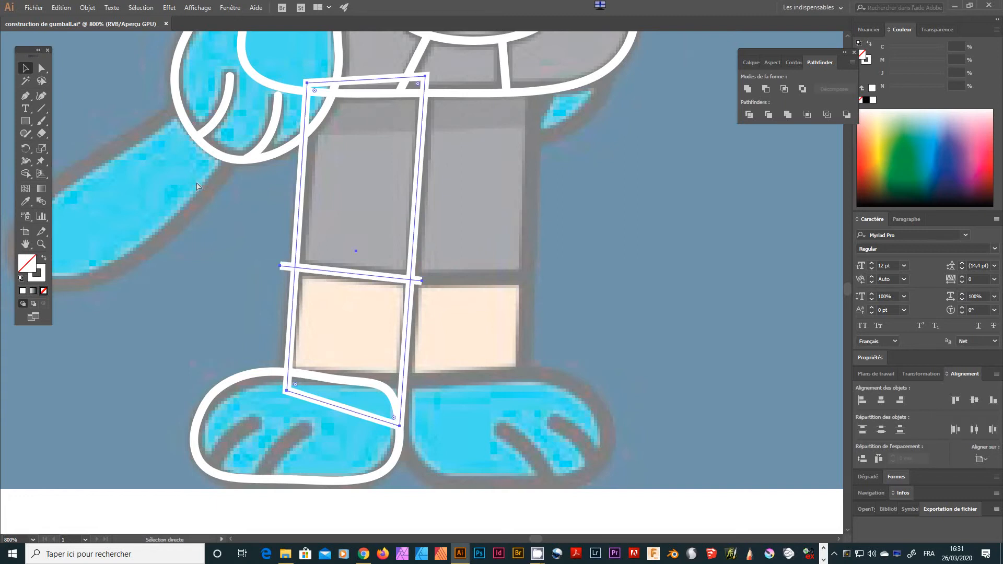
Step: Level the hem line by moving its left end slightly down and its right end slightly up
click(40, 70)
click(264, 234)
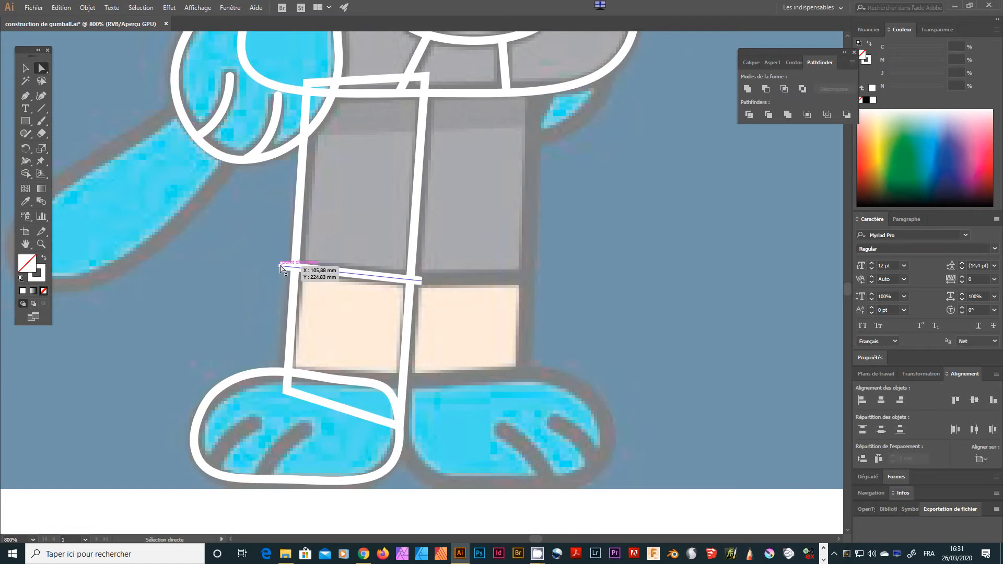
click(280, 266)
drag(281, 266, 281, 273)
drag(424, 282, 431, 276)
click(600, 242)
Step: Divide the leg shape along the adjusted hem line using Pathfinder Divide
click(32, 70)
drag(486, 338, 258, 339)
click(748, 115)
click(481, 275)
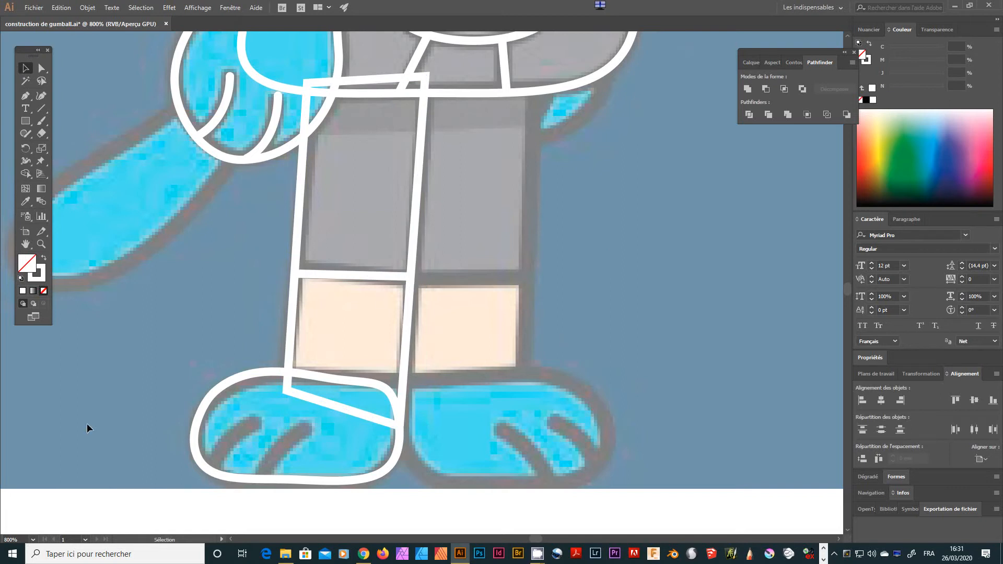
Step: Unlock the corps layer and duplicate the hand's right finger line onto the left foot
scroll(541, 433, up, 5)
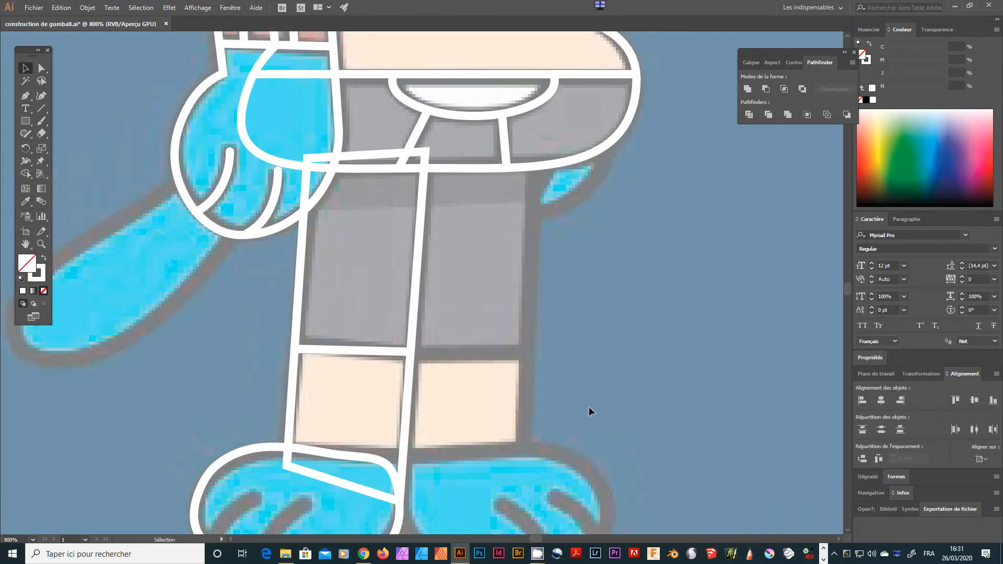
drag(270, 304, 350, 361)
scroll(354, 329, up, 2)
scroll(354, 328, down, 10)
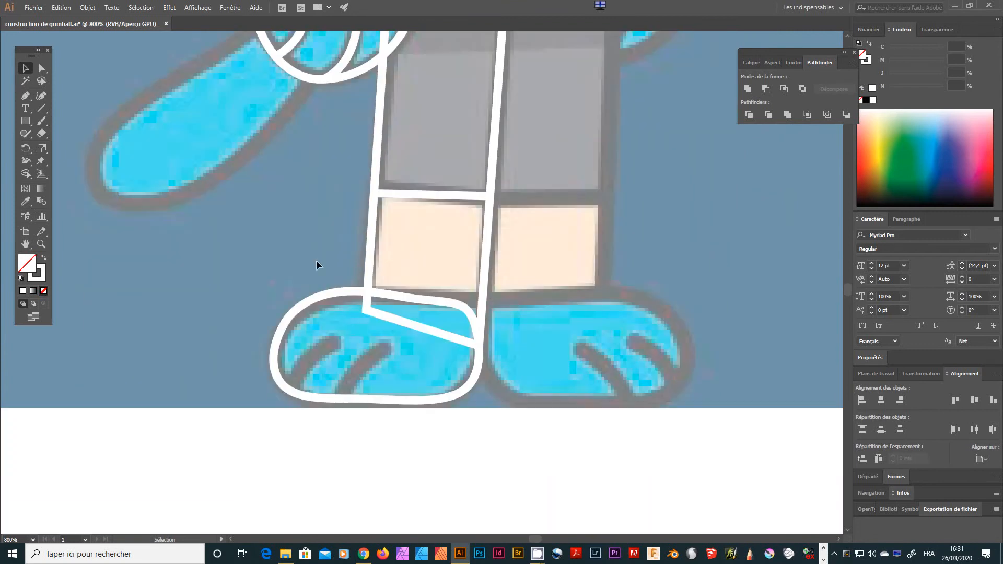
drag(316, 260, 423, 273)
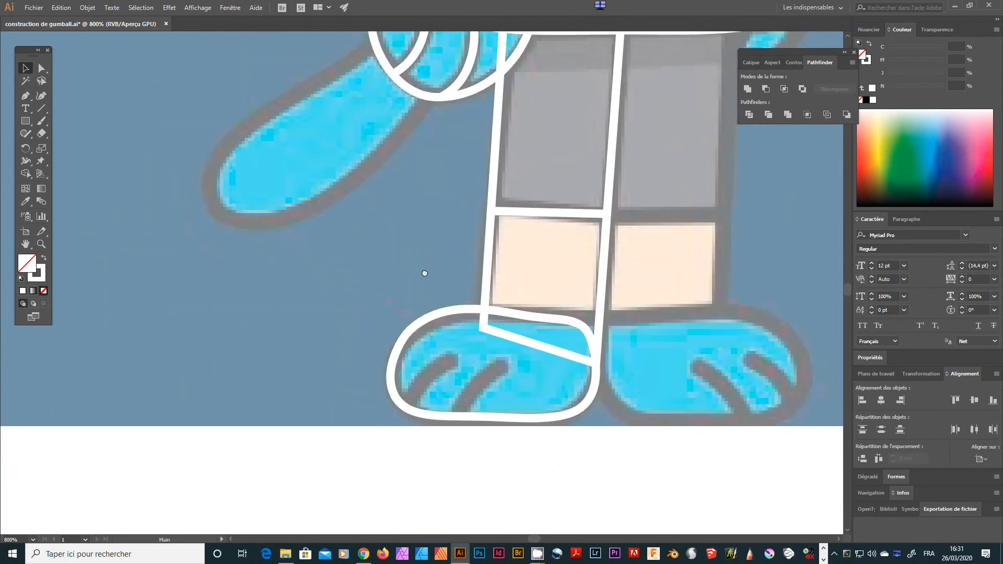
drag(409, 228, 358, 280)
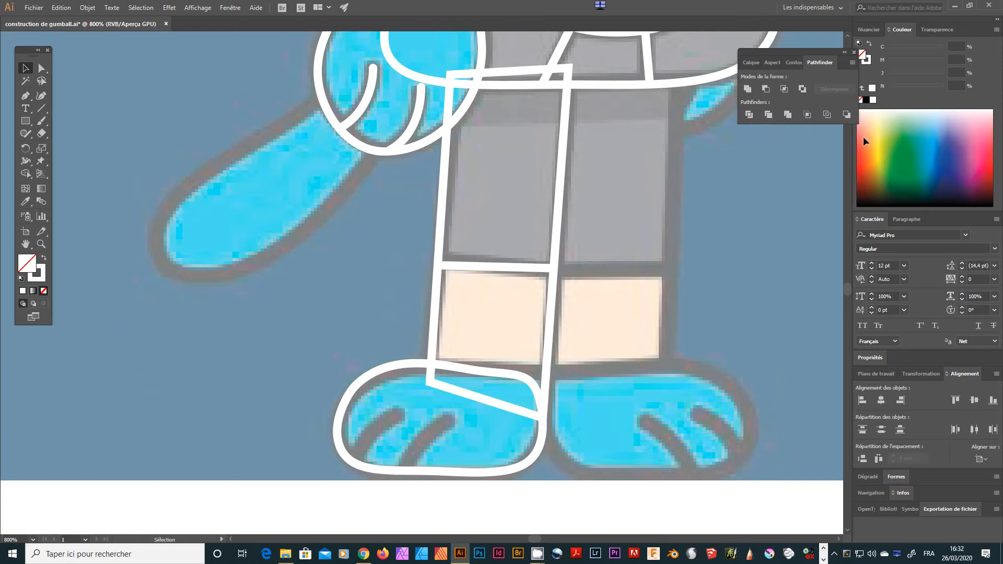
click(753, 61)
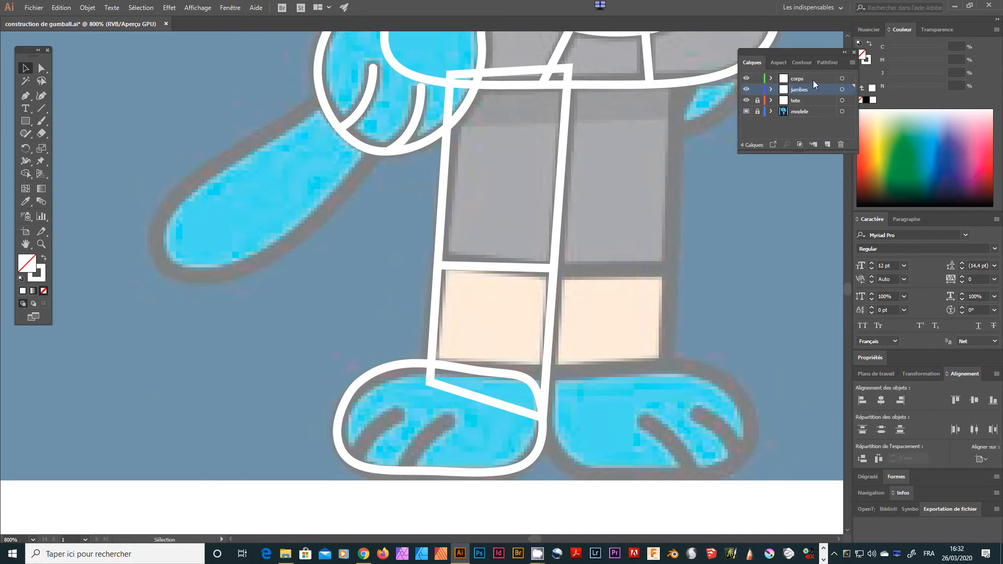
click(414, 119)
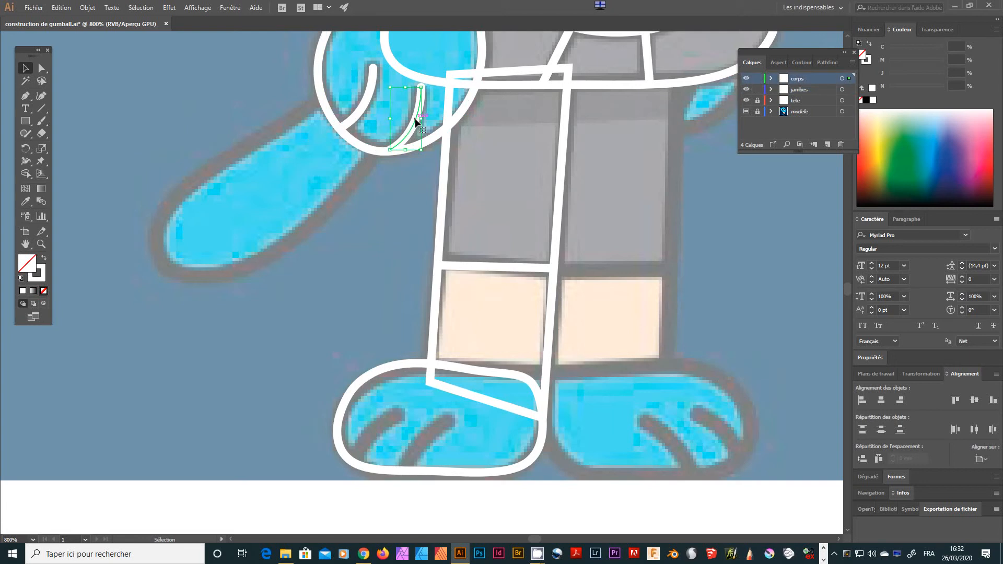
drag(414, 118, 390, 420)
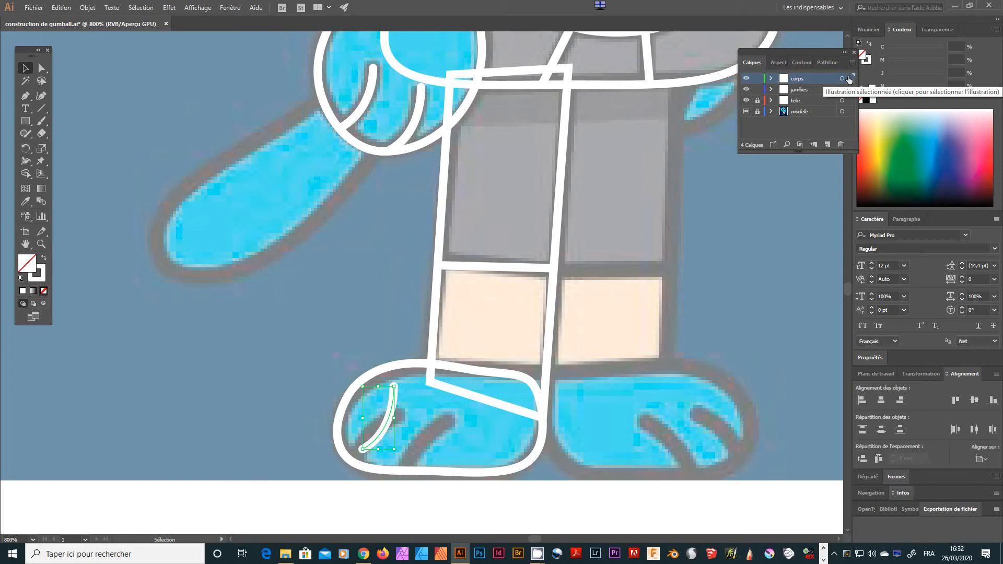
Step: Transfer the copied curve to the jambes layer and lock the corps layer again
mouse_move(849, 80)
mouse_down()
mouse_move(852, 96)
mouse_move(847, 89)
mouse_up()
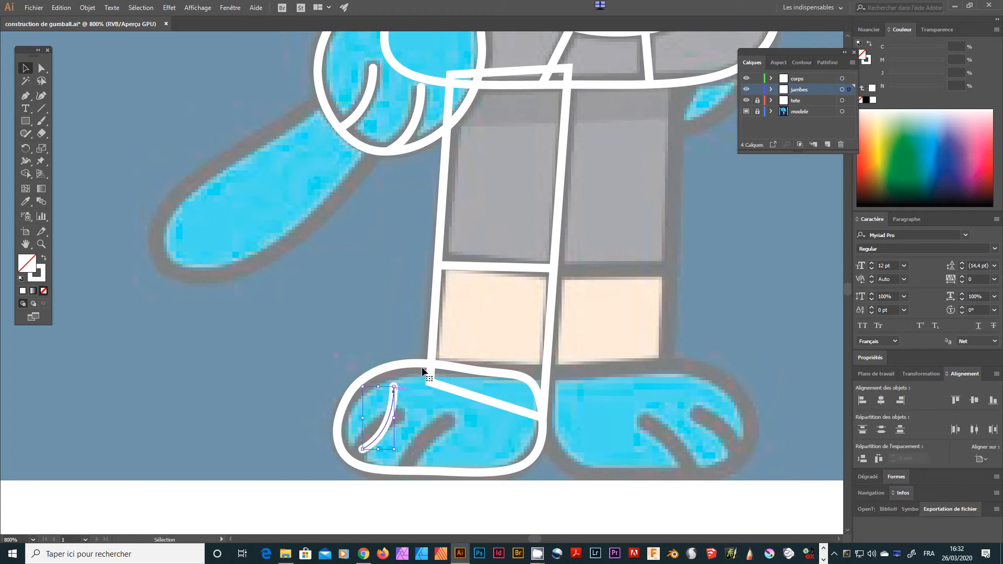
click(758, 78)
Step: Rotate and move the copied curve onto the left foot's outer toe line, pulling its upper end slightly in to fit
drag(396, 383, 292, 494)
drag(381, 400, 384, 425)
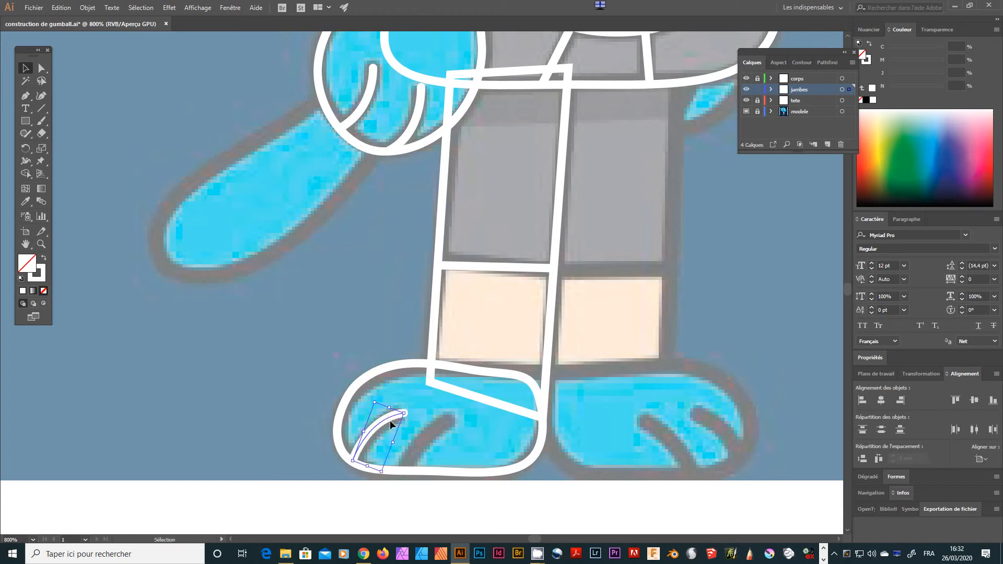
click(42, 68)
drag(406, 415, 402, 415)
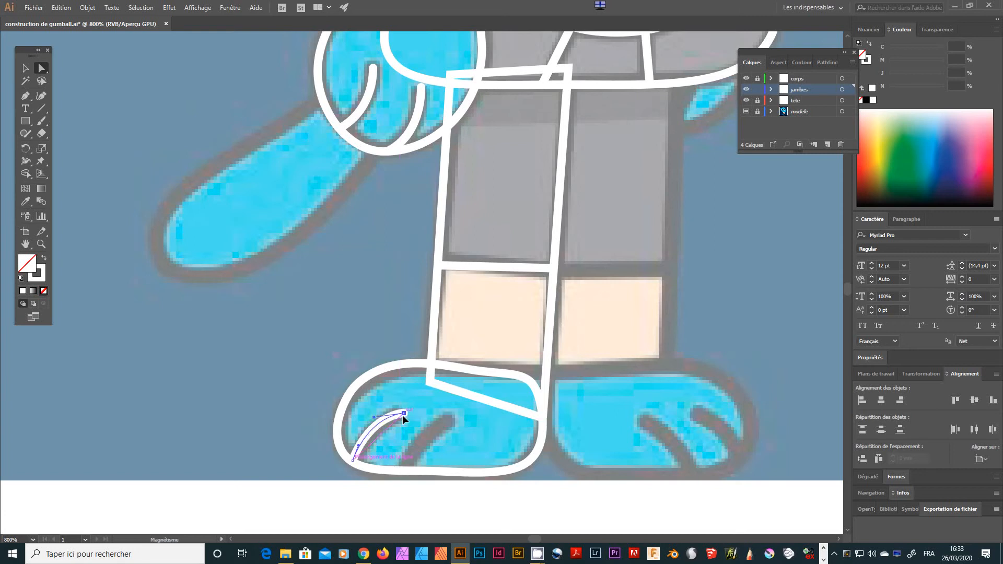
click(25, 68)
key(ctrl+plus)
key(ctrl+plus)
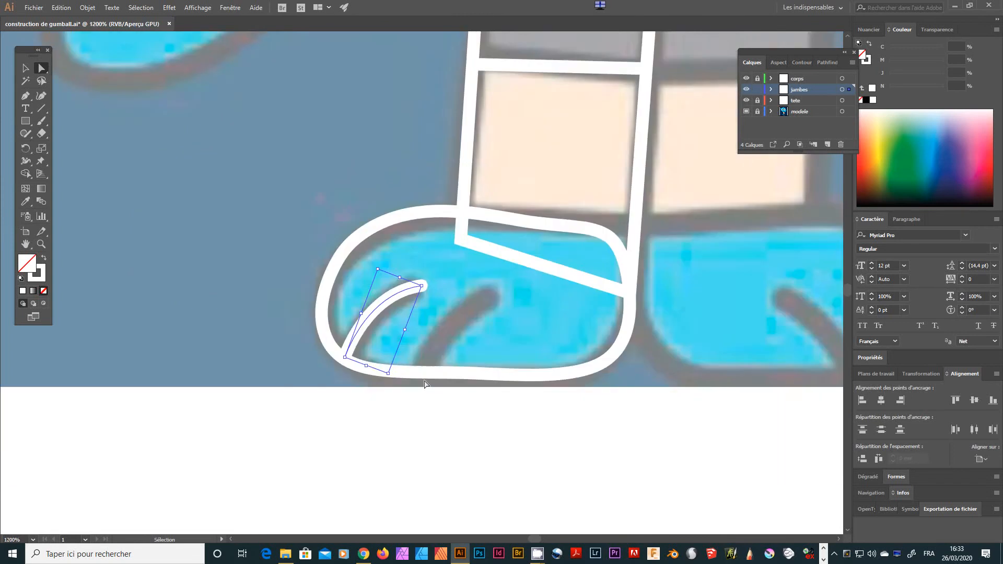
click(448, 292)
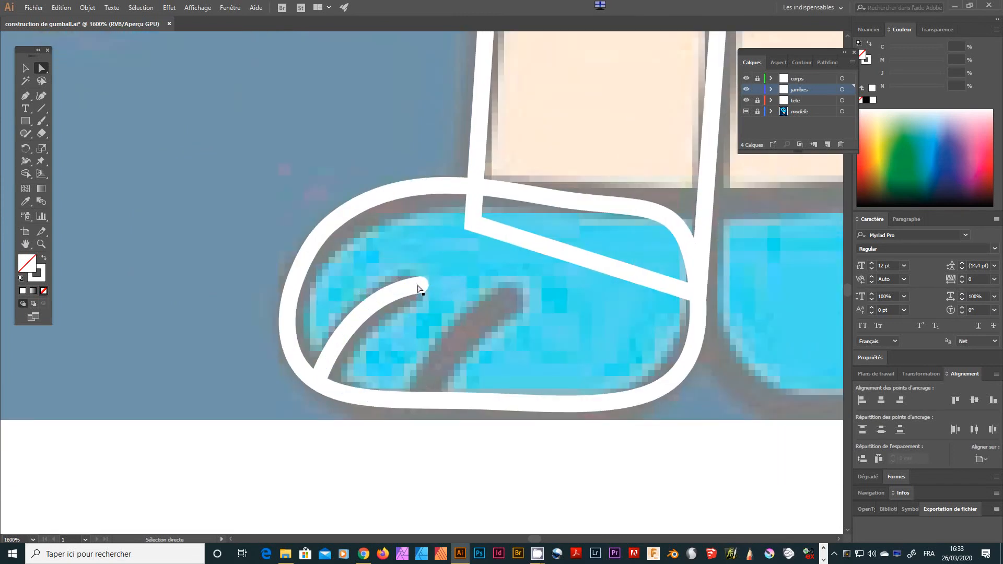
drag(421, 286, 409, 287)
Step: Duplicate the toe curve onto the left foot's inner toe line
click(25, 68)
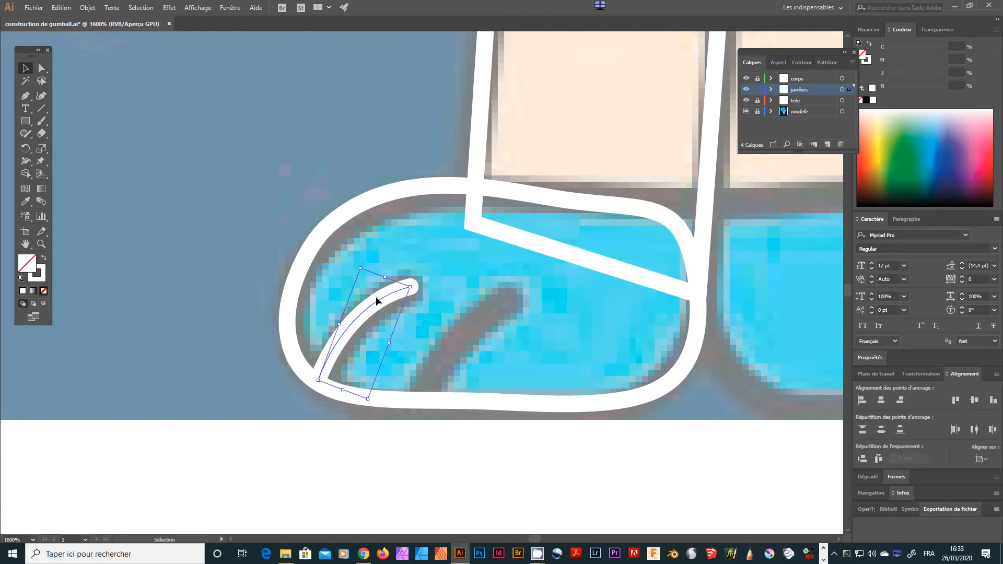
mouse_move(376, 304)
mouse_down()
mouse_move(477, 287)
mouse_move(475, 318)
mouse_move(486, 320)
mouse_up()
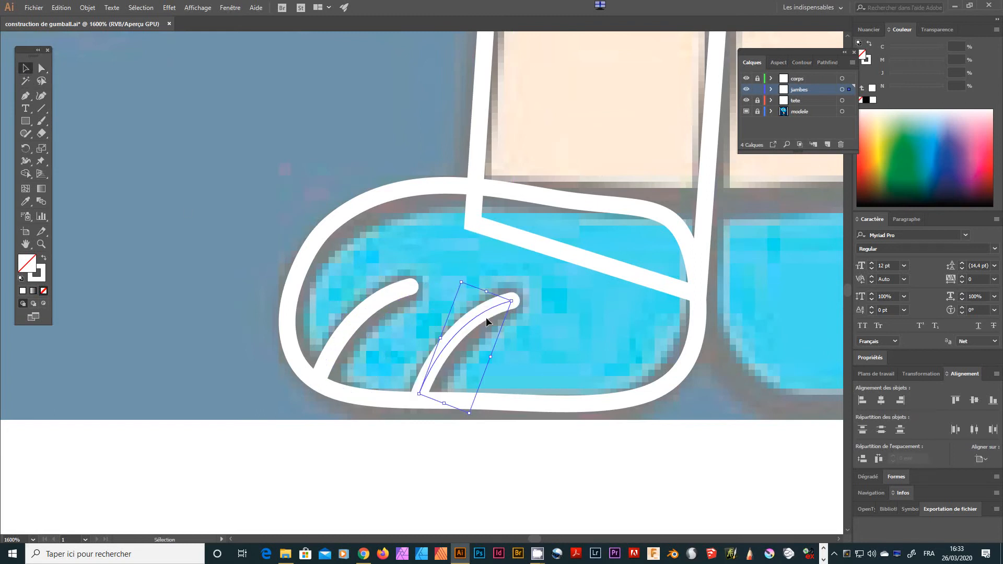
click(588, 330)
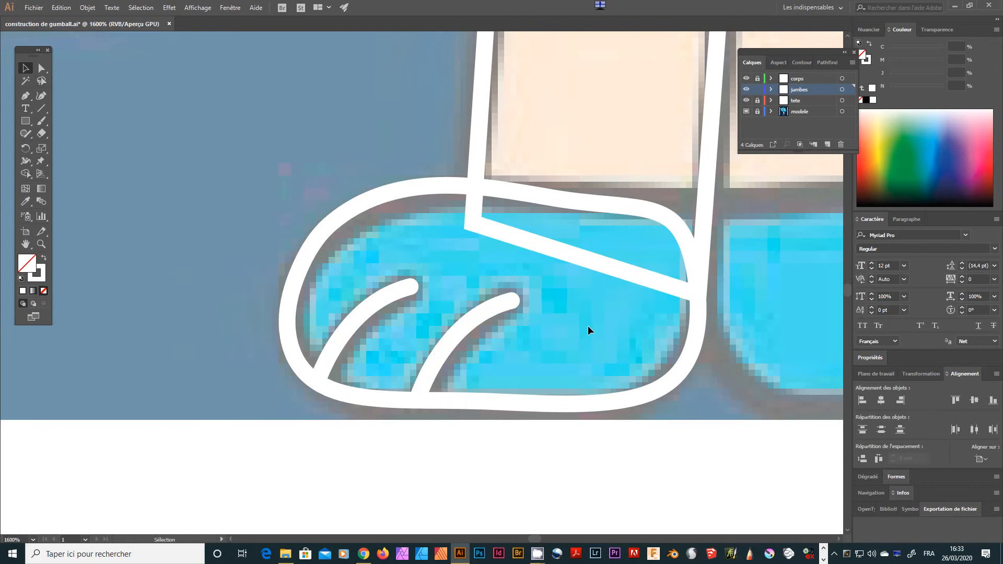
Step: Flatten the inner toe curve by pulling its upper handle slightly down to follow the model
key(ctrl+minus)
key(ctrl+minus)
key(ctrl+minus)
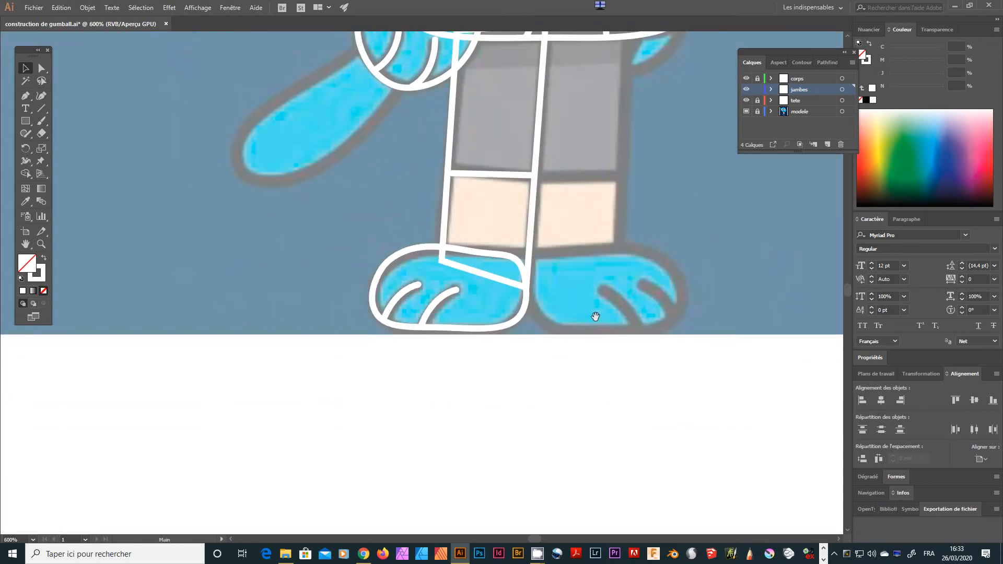
key(ctrl+plus)
key(ctrl+plus)
key(ctrl+plus)
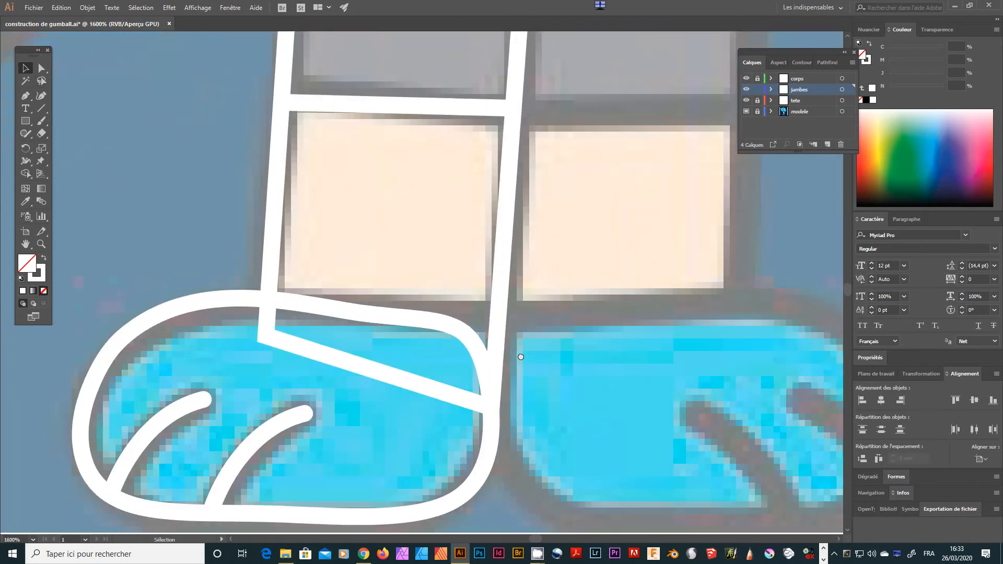
click(42, 68)
click(313, 414)
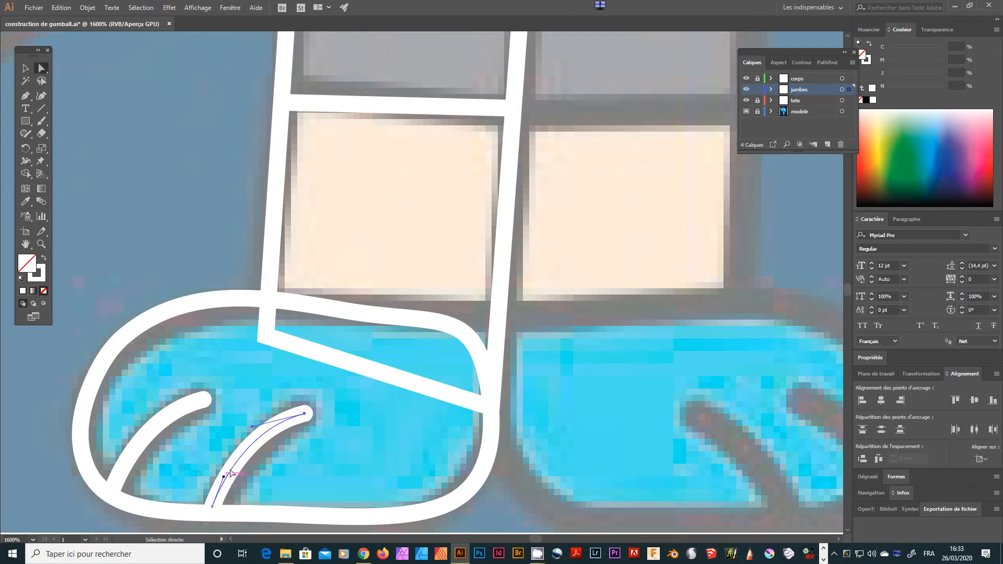
drag(250, 428, 255, 440)
click(375, 452)
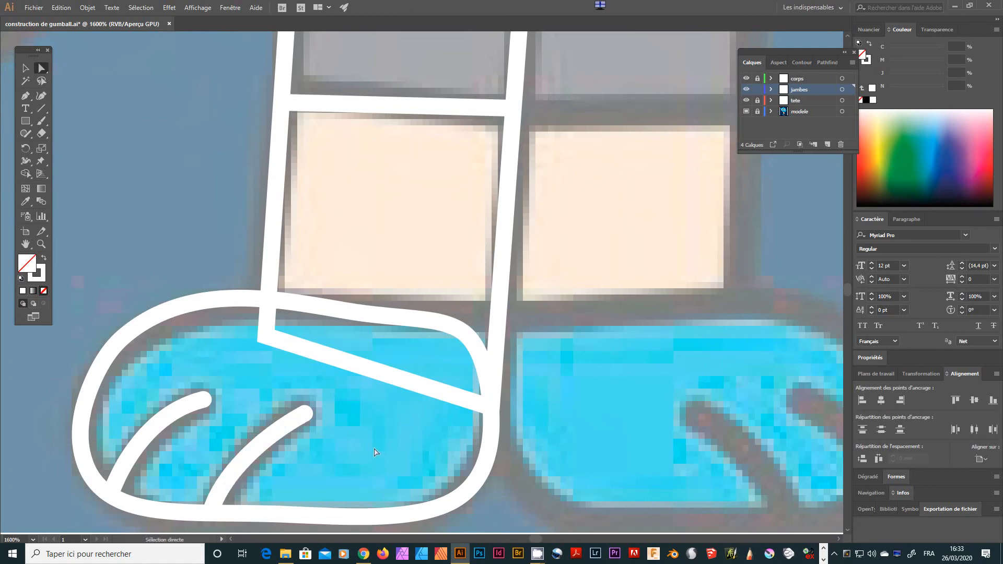
key(ctrl+minus)
key(ctrl+minus)
key(ctrl+minus)
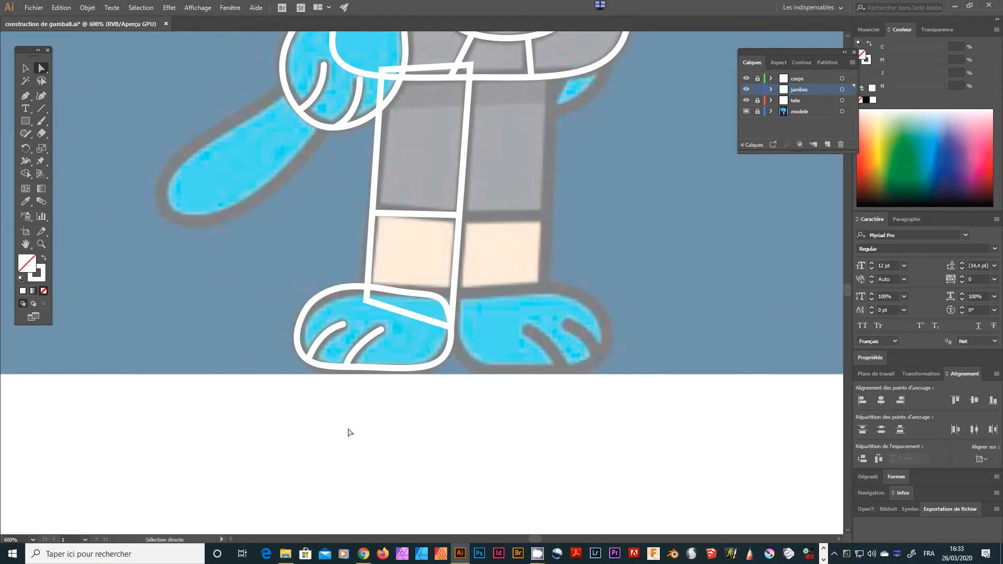
scroll(249, 271, up, 10)
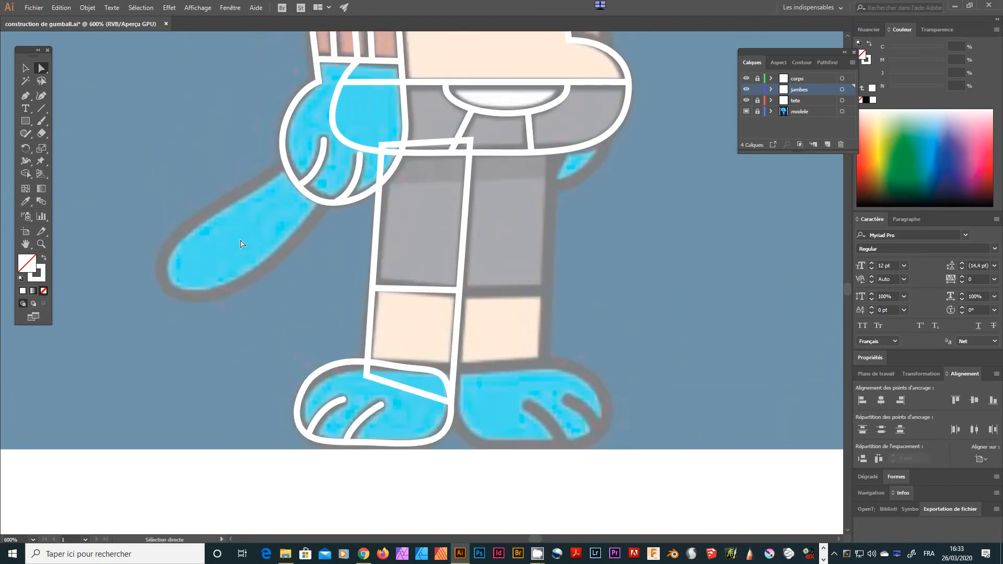
scroll(439, 269, up, 7)
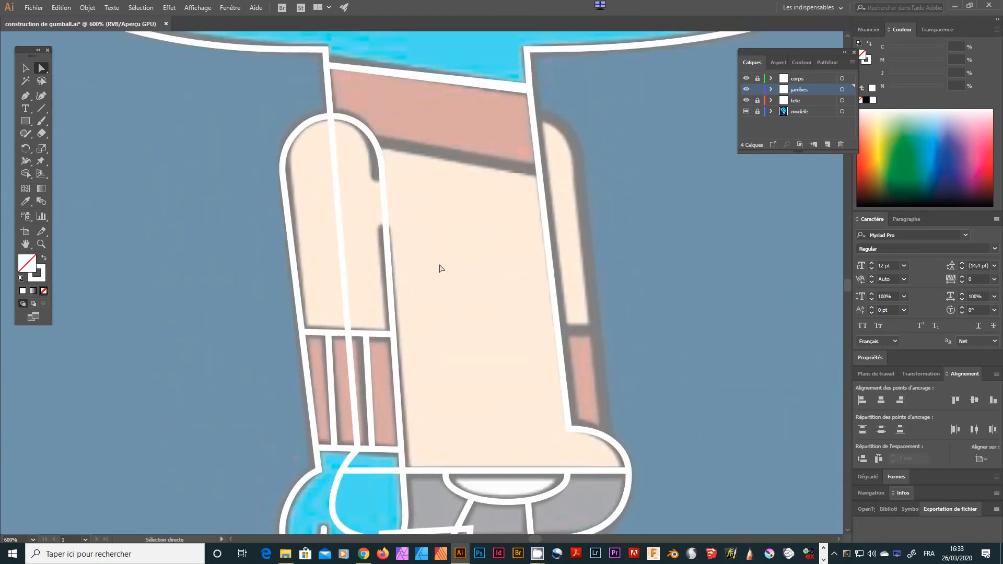
scroll(450, 269, down, 6)
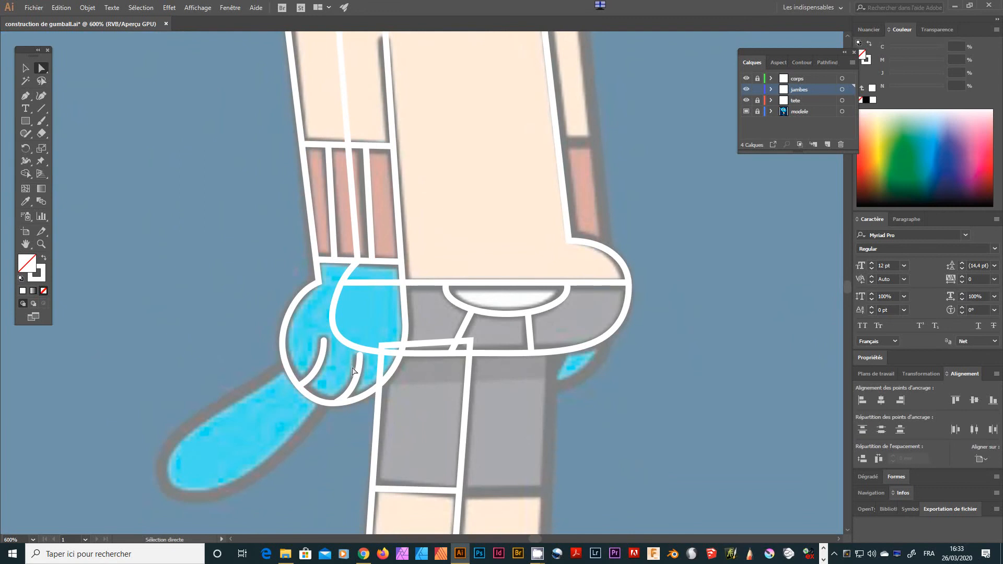
Step: Unlock the corps layer and lock the jambes layer
key(ctrl+minus)
key(ctrl+minus)
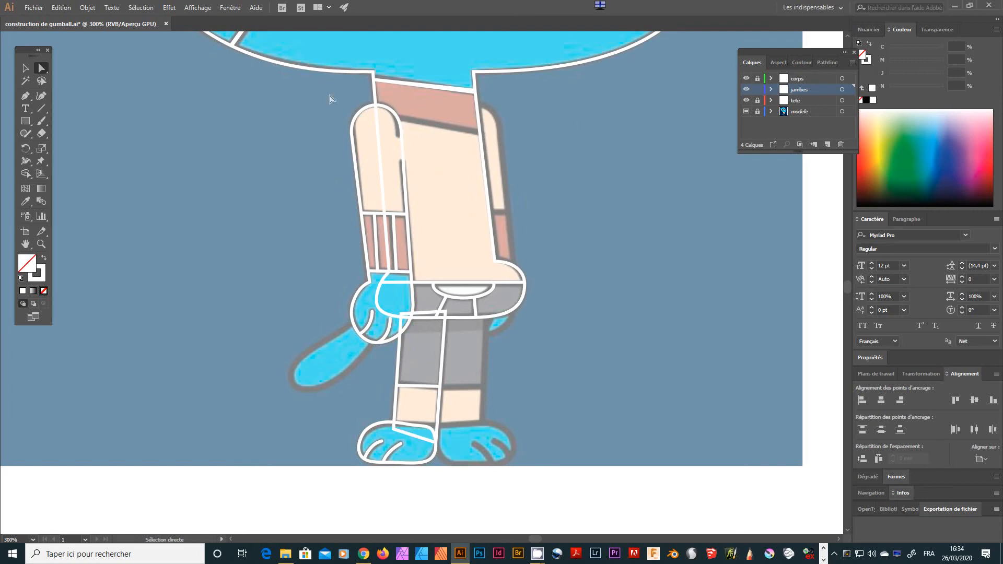
click(758, 78)
click(759, 89)
click(758, 78)
Step: Raise the body outline's upper-left corner anchor slightly so its top edge follows the model's neckline
key(ctrl+plus)
key(ctrl+plus)
drag(405, 81, 421, 367)
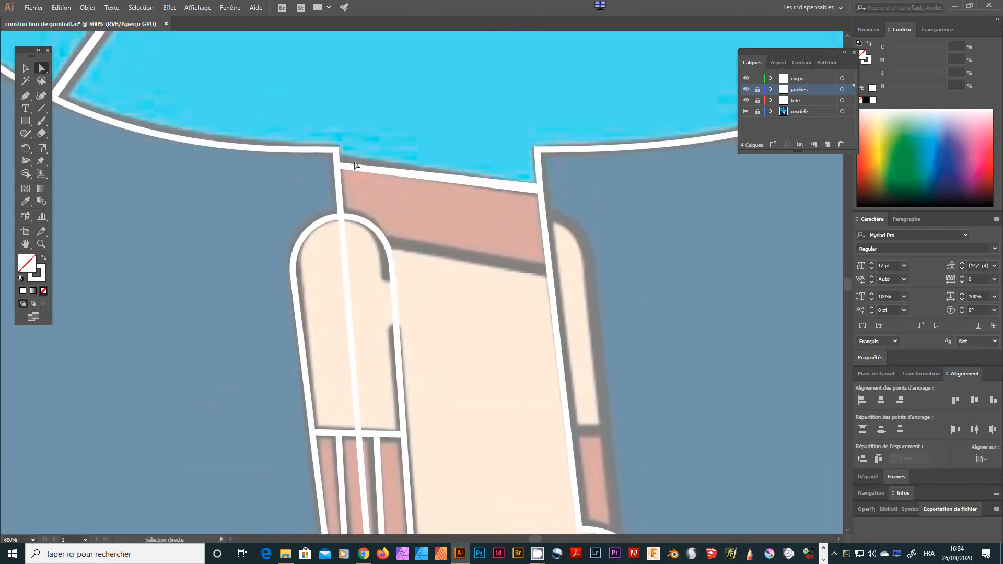
click(348, 169)
click(338, 167)
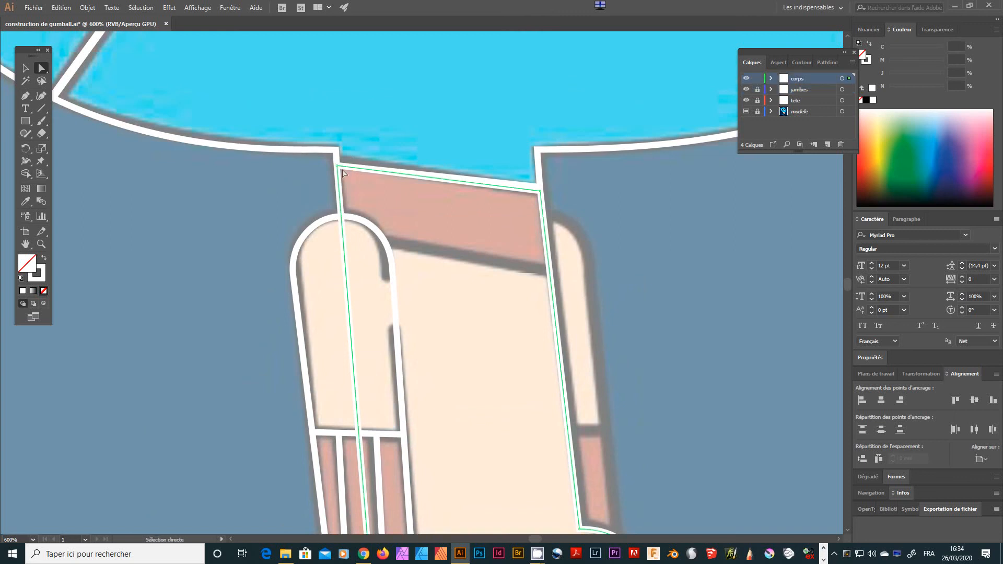
drag(338, 167, 336, 158)
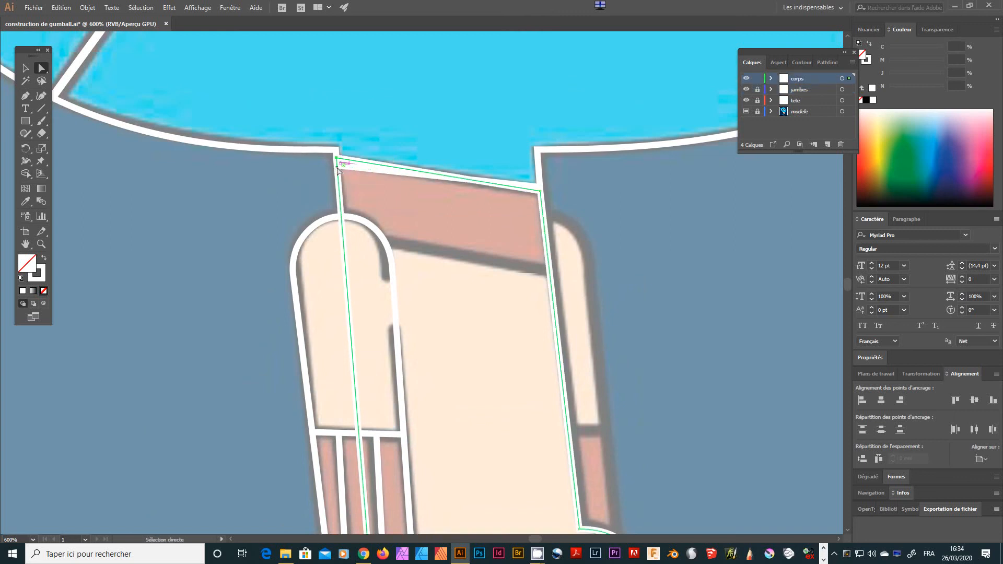
scroll(356, 215, up, 3)
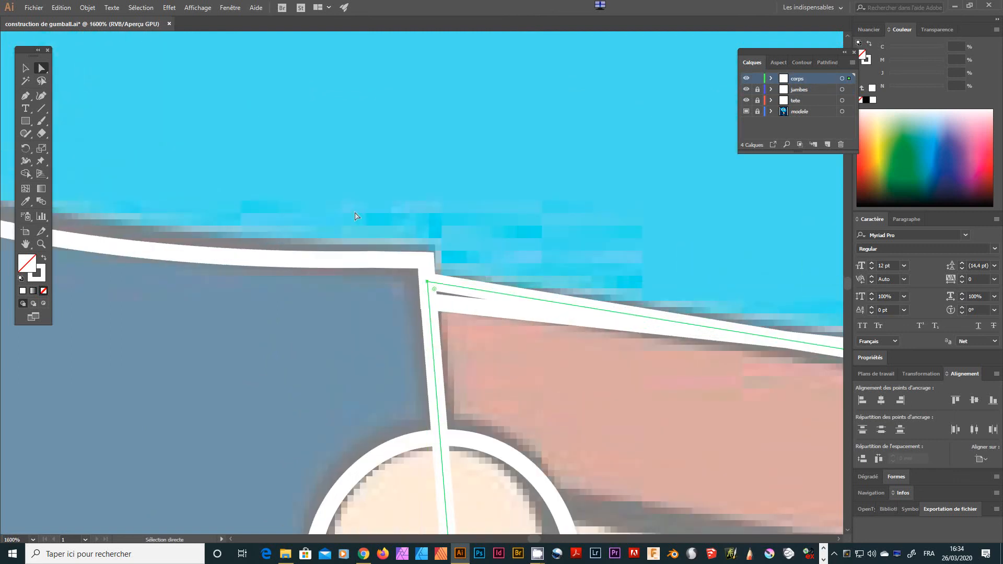
Step: Unlock the jambes and tete layers and move the head outline's left neck corner onto the body outline's upper-left corner
click(455, 310)
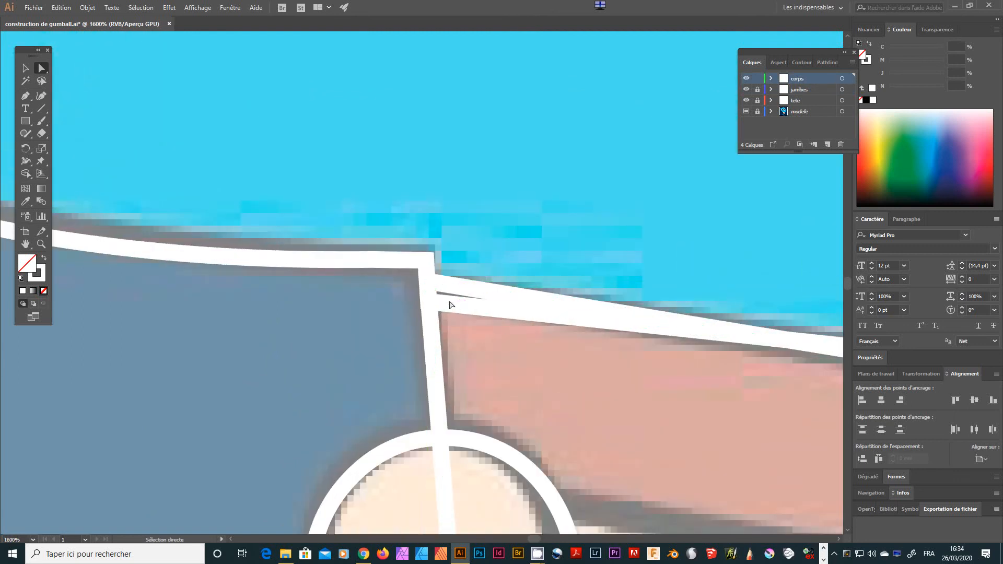
click(757, 89)
click(758, 100)
click(459, 309)
drag(429, 302, 427, 282)
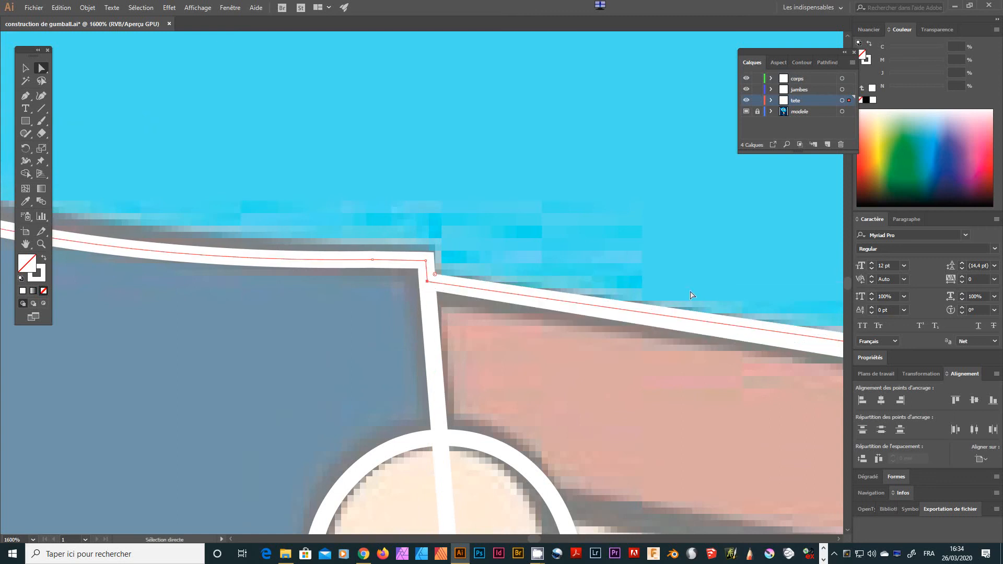
Step: Move the body outline's upper-right corner anchor onto the head outline's right neck corner
drag(788, 401, 365, 348)
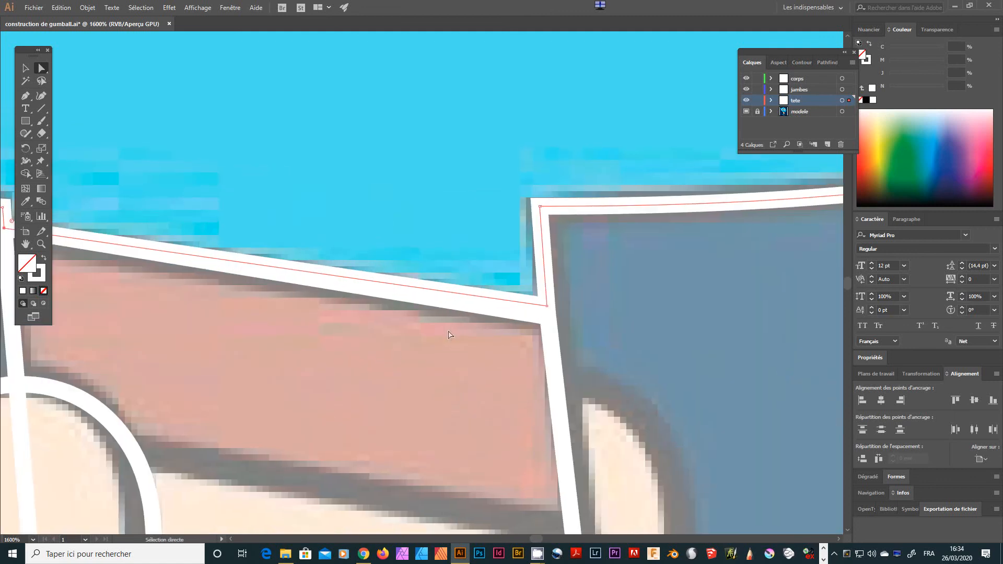
drag(543, 317, 547, 306)
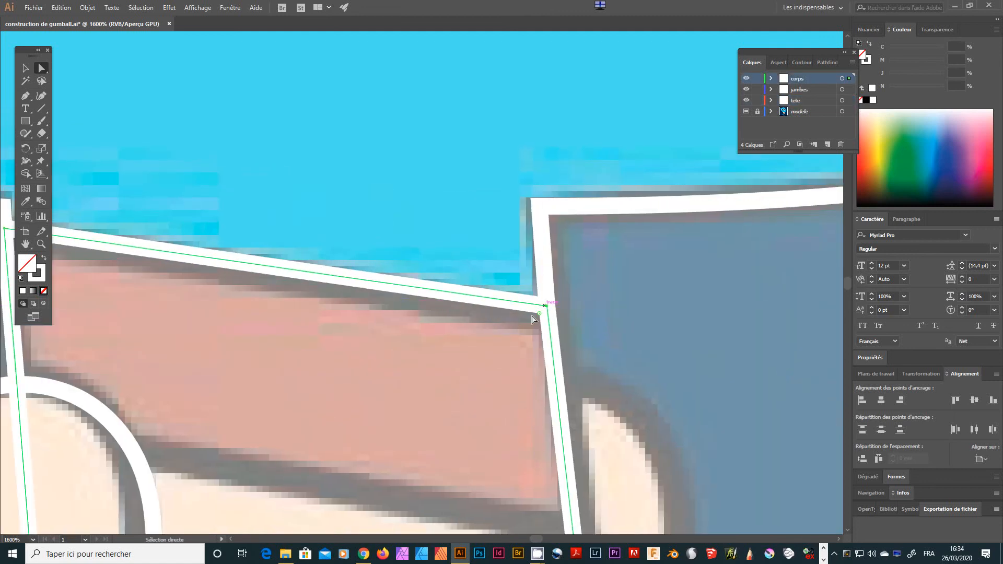
key(ctrl+minus)
key(ctrl+minus)
key(ctrl+minus)
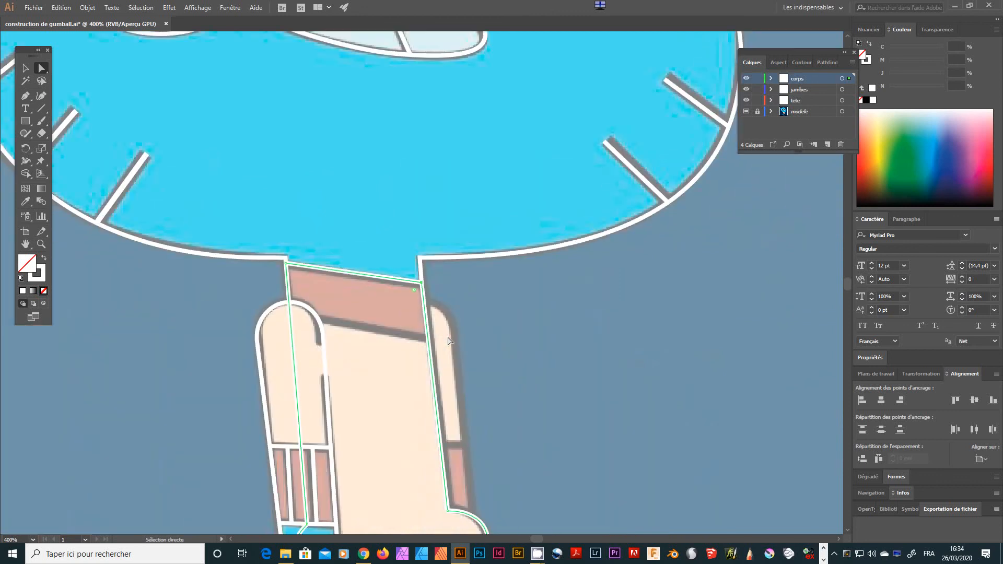
click(575, 300)
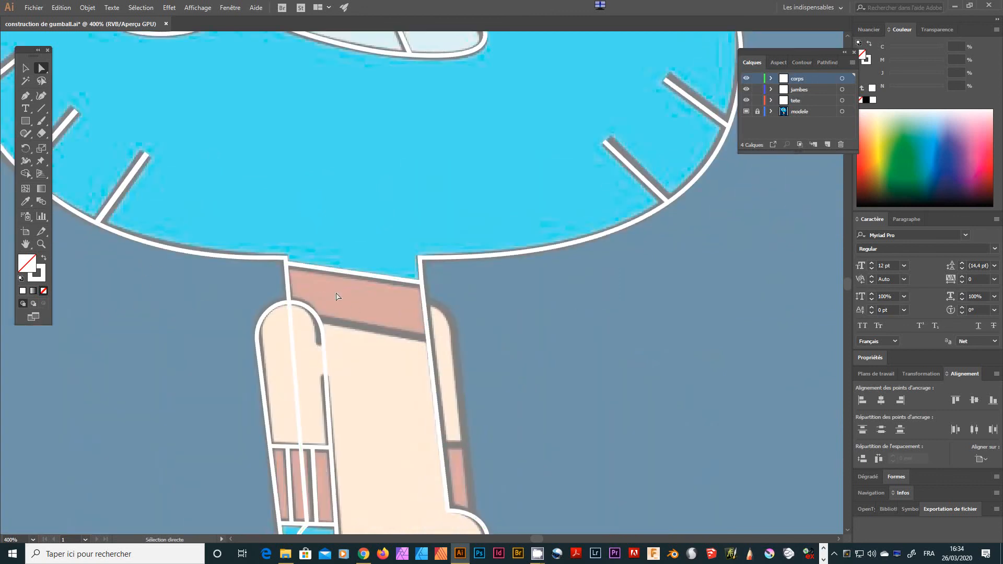
Step: Draw a slanted straight Pen line along the collar's lower edge, extending past both sides of the body outline
click(429, 353)
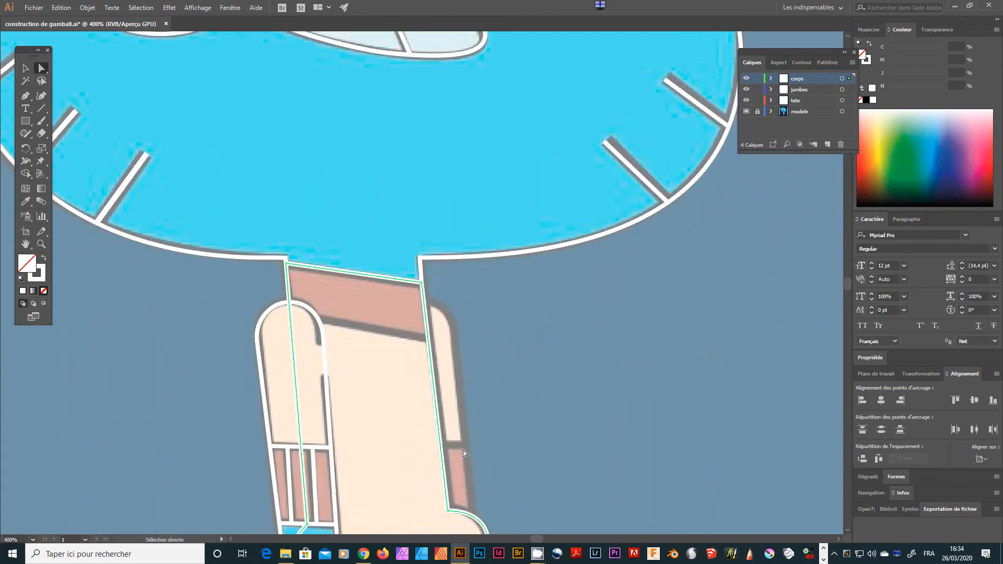
drag(556, 405, 643, 369)
click(26, 96)
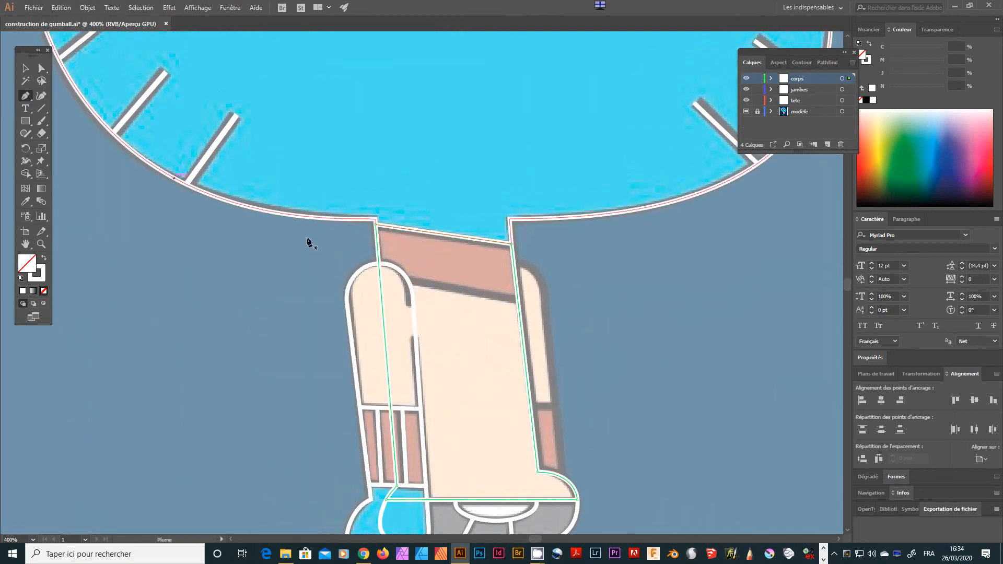
click(536, 305)
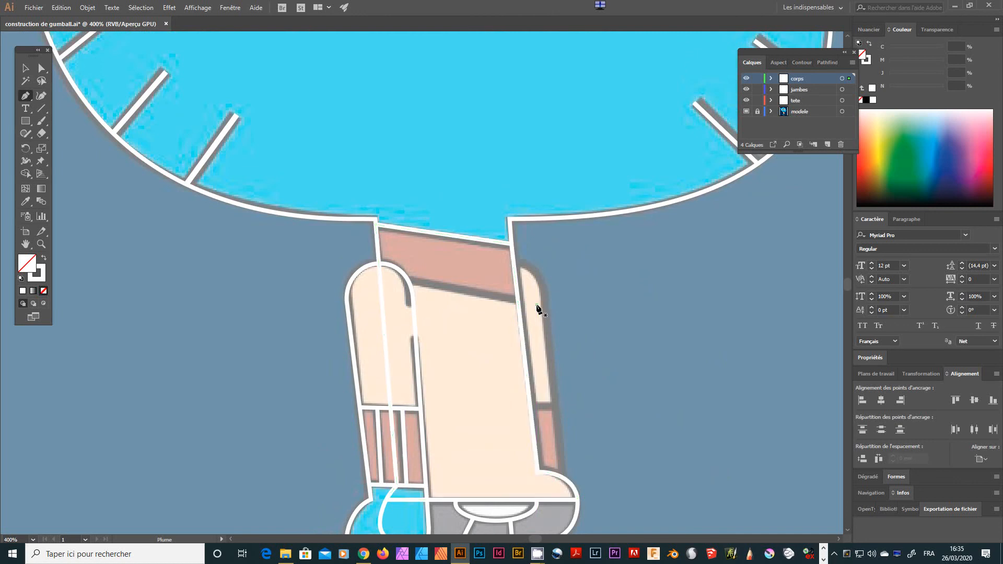
click(368, 273)
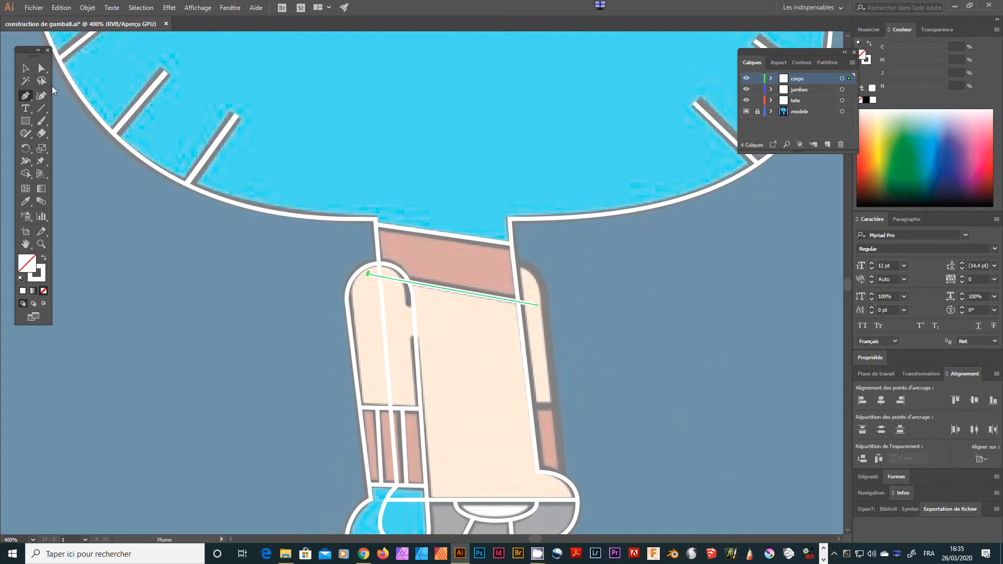
click(26, 68)
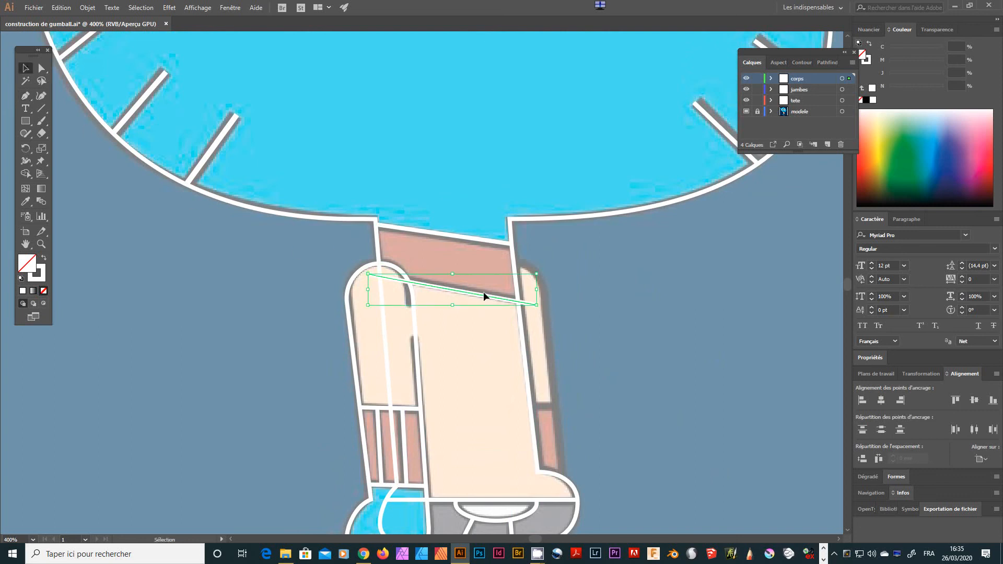
click(566, 290)
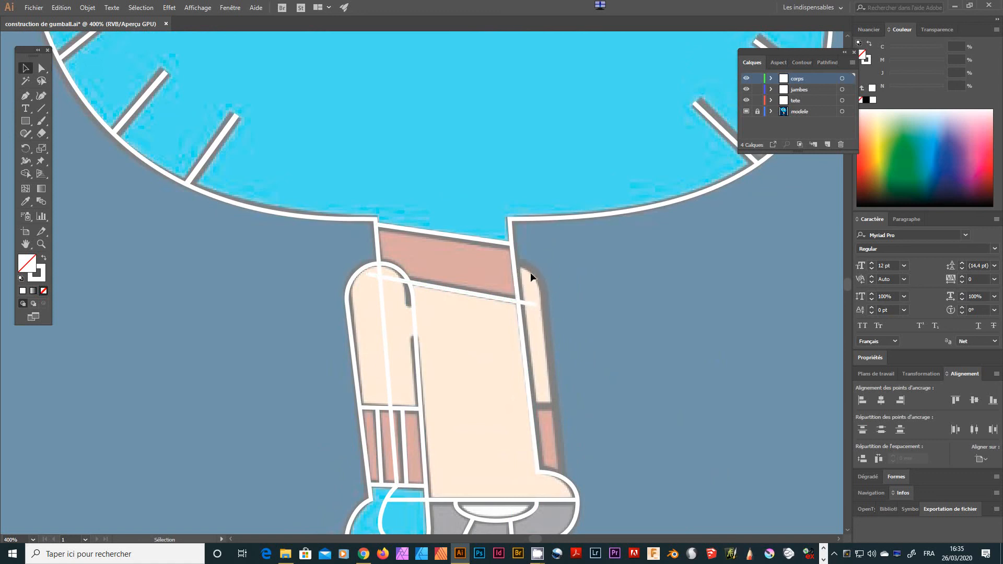
Step: Select the slanted collar line together with the body outline and split the body with the Pathfinder Divide operation
click(512, 279)
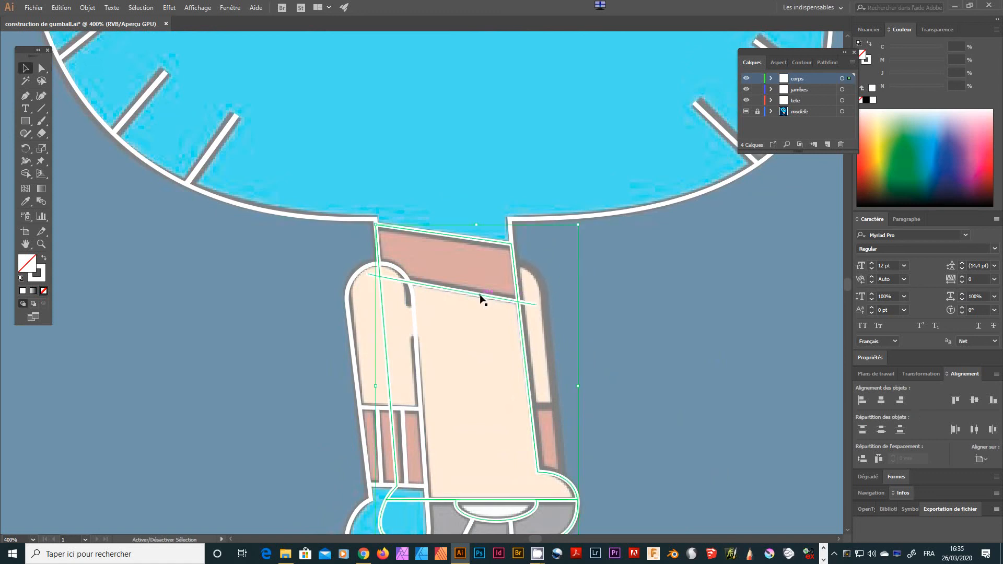
click(612, 282)
click(524, 304)
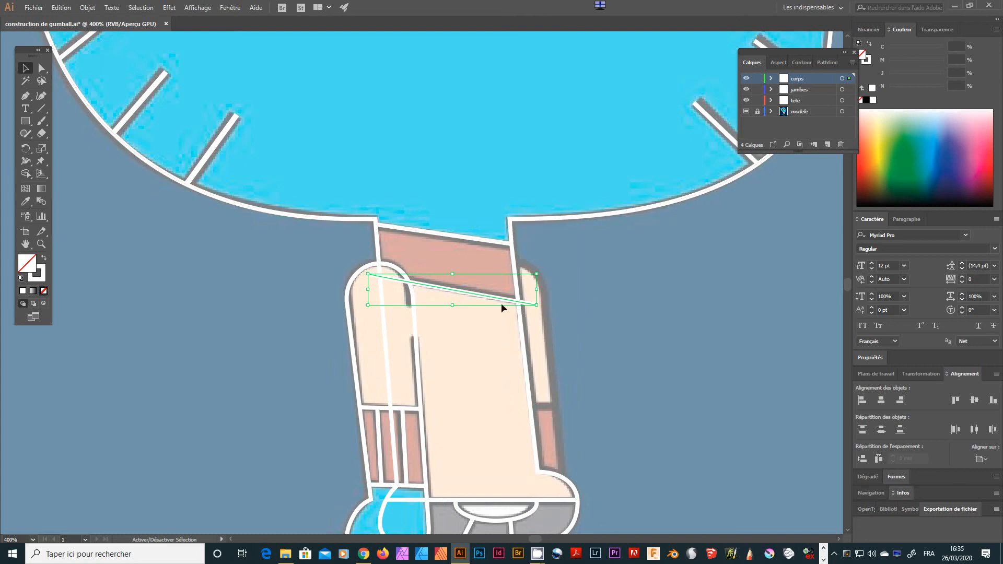
shift+click(525, 367)
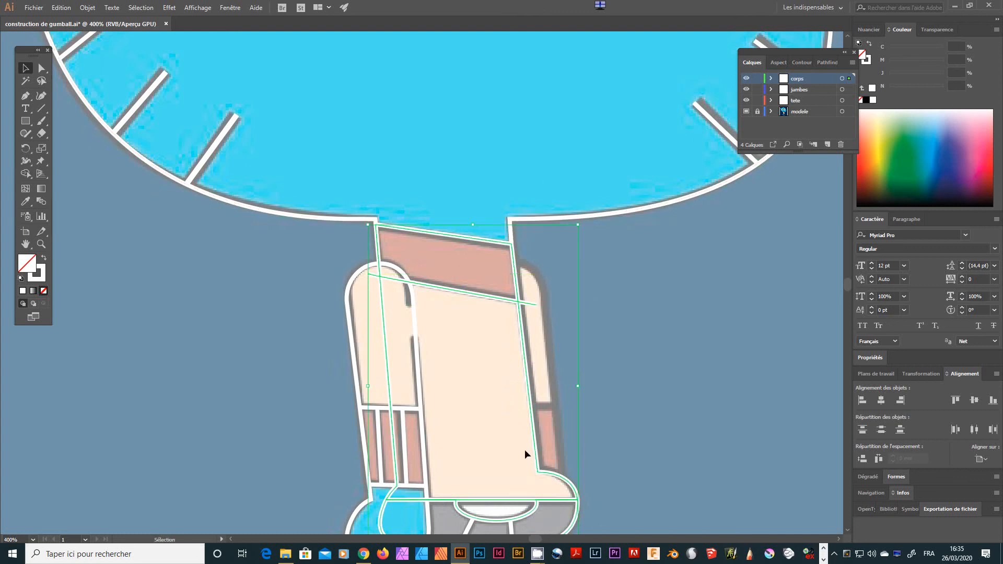
click(821, 63)
click(745, 116)
click(719, 330)
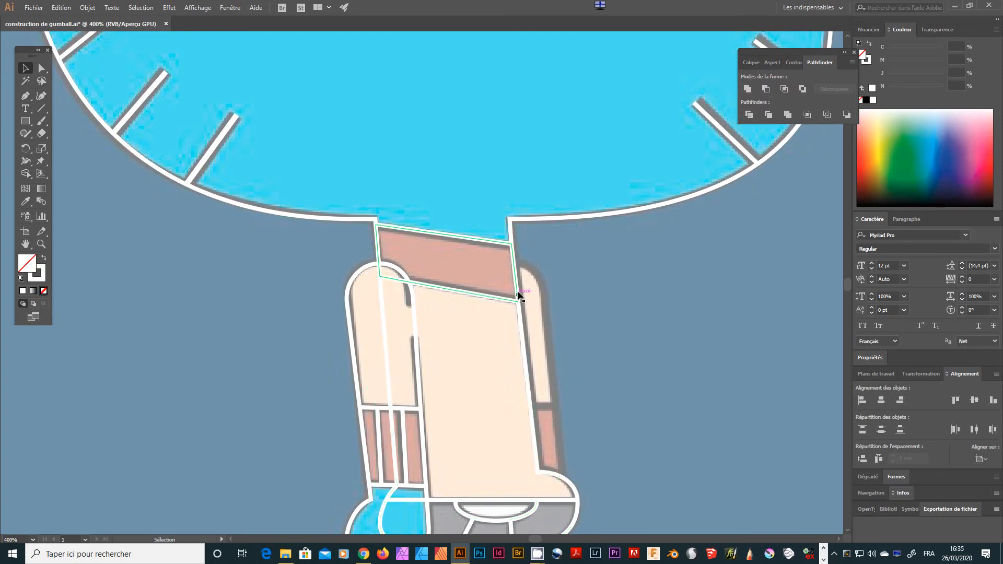
Step: Show the layer list again and examine the traced collar, legs and feet against the whole model
scroll(528, 319, down, 2)
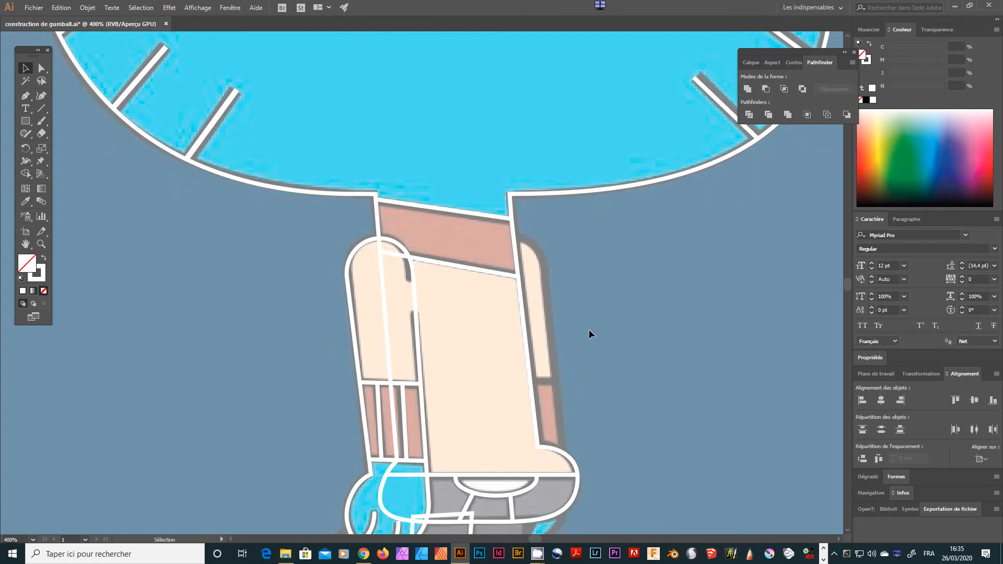
scroll(588, 329, down, 4)
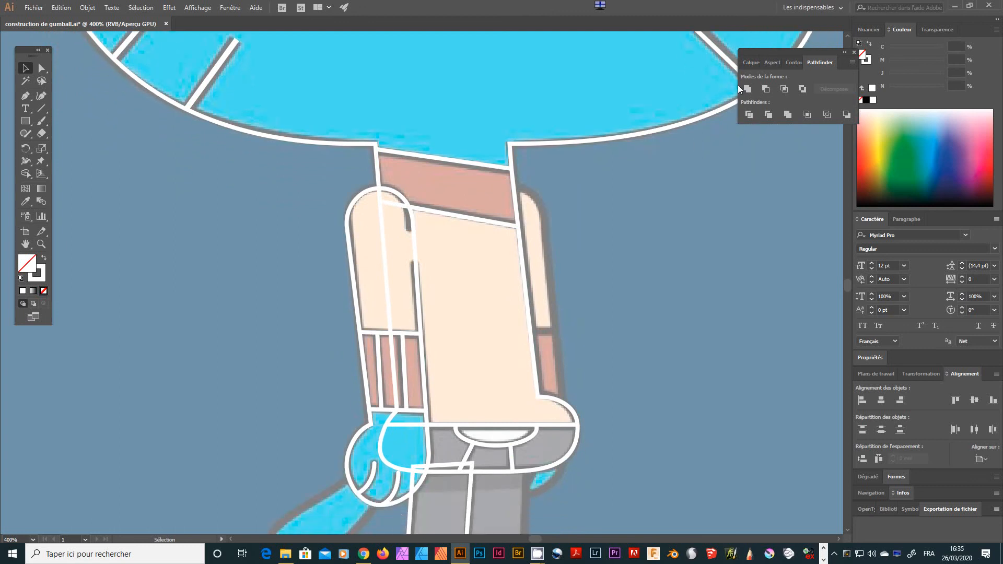
click(751, 62)
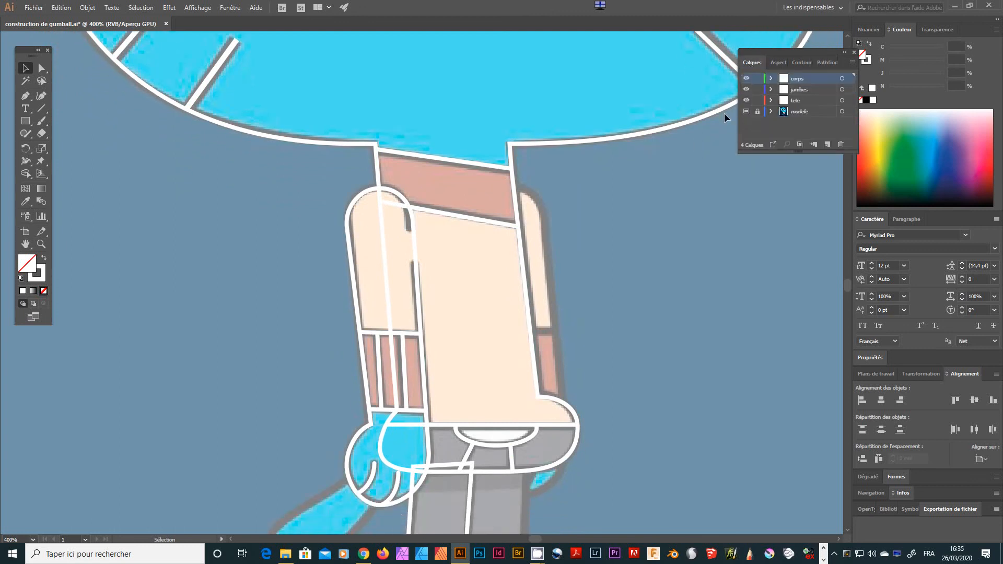
scroll(488, 400, down, 15)
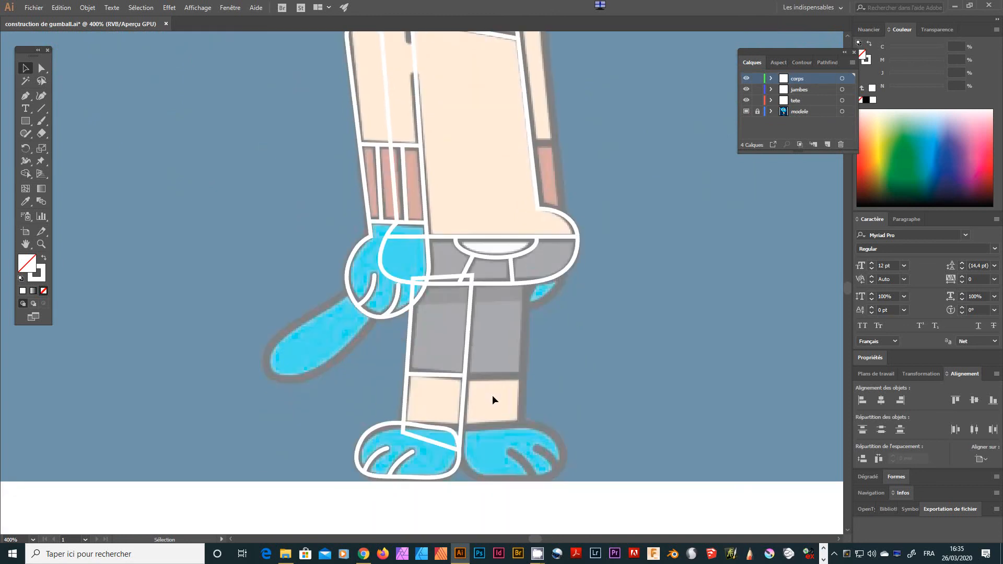
key(ctrl+minus)
key(ctrl+minus)
key(ctrl+minus)
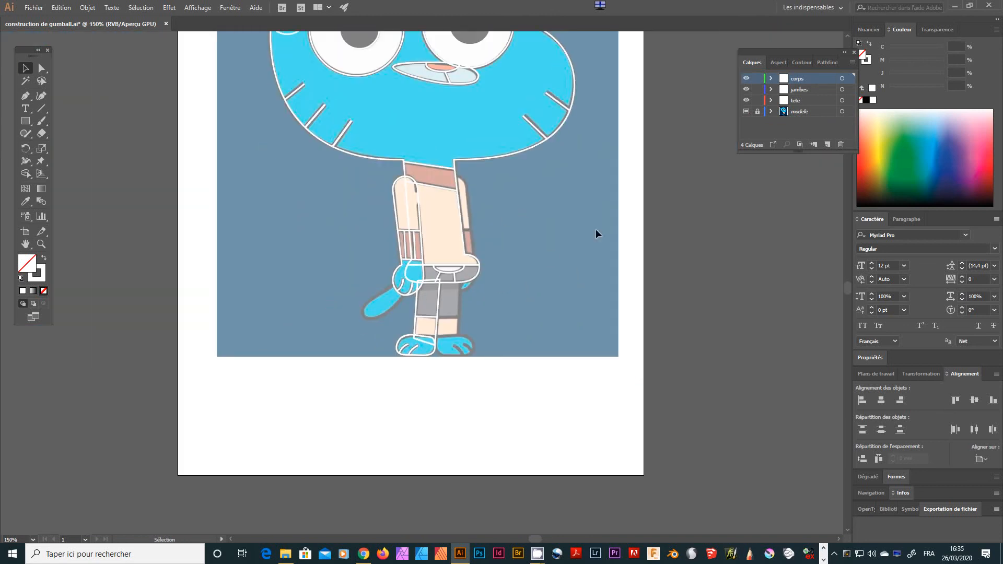
click(537, 553)
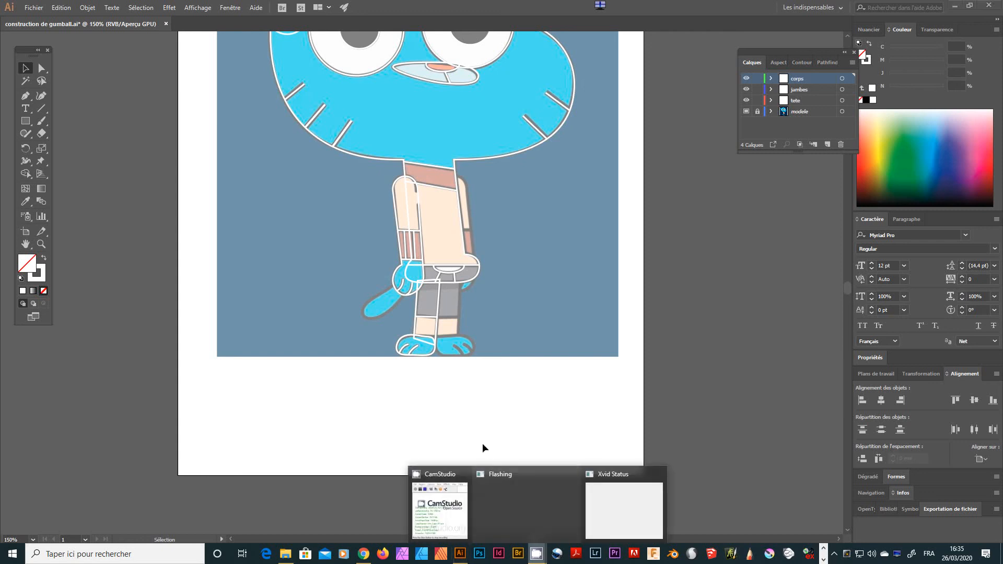